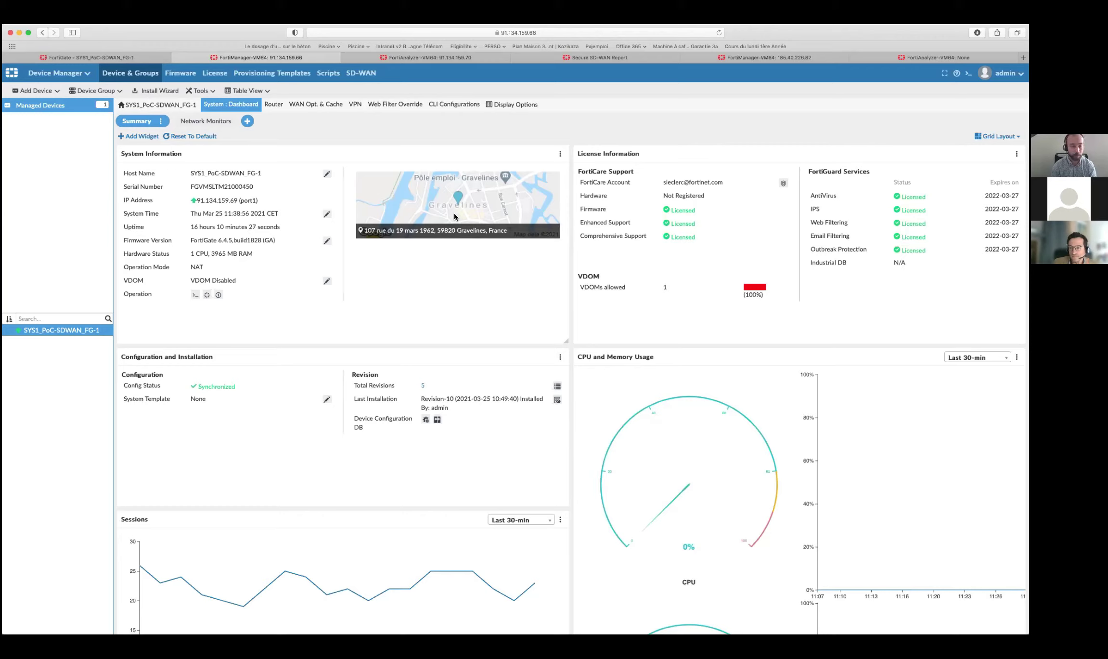
pyautogui.click(273, 250)
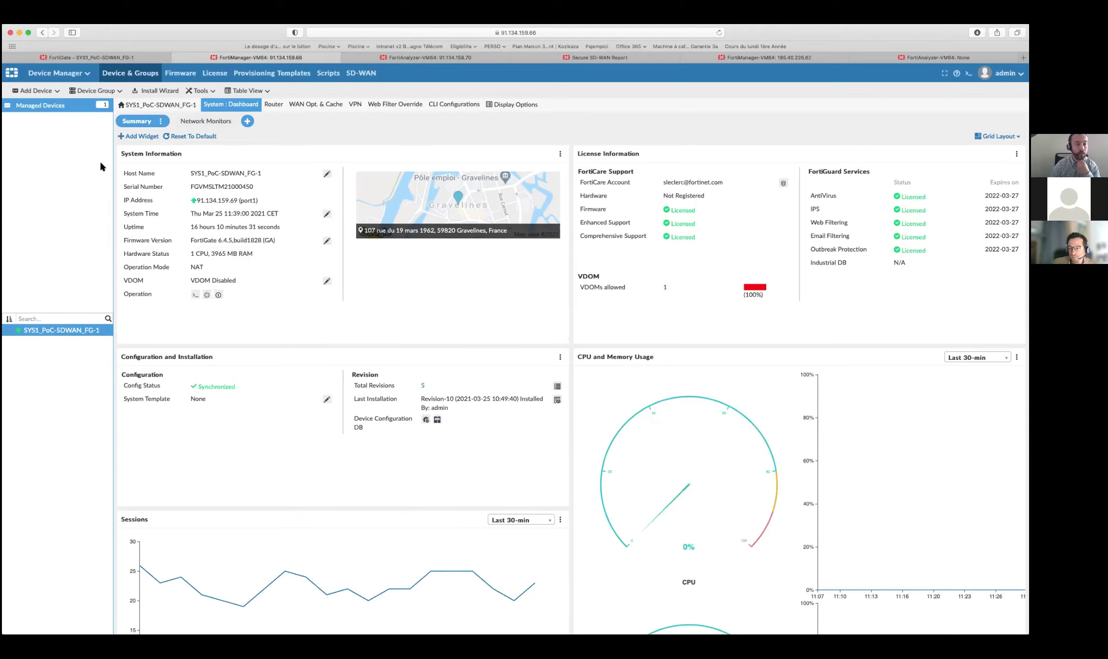
pyautogui.click(84, 76)
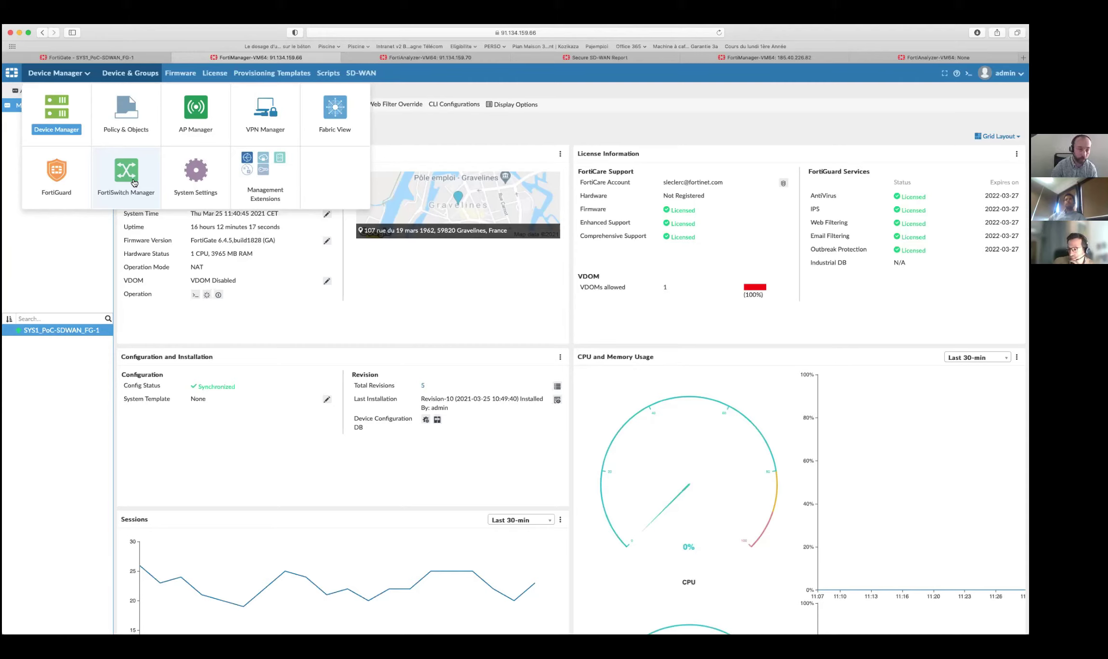
pyautogui.click(76, 133)
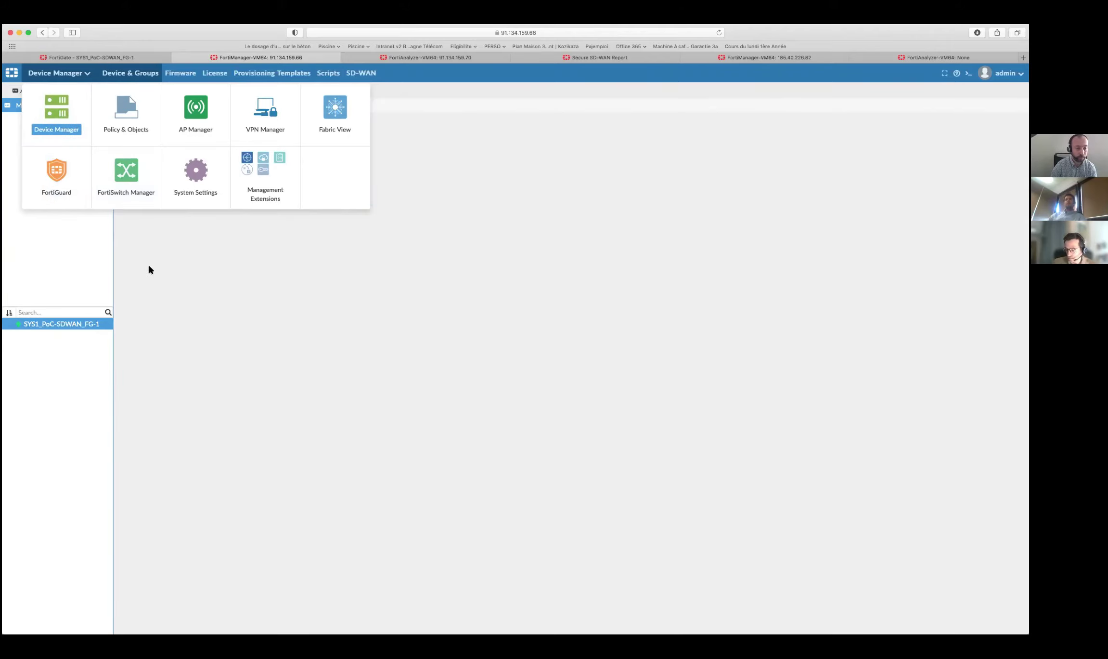
pyautogui.click(71, 101)
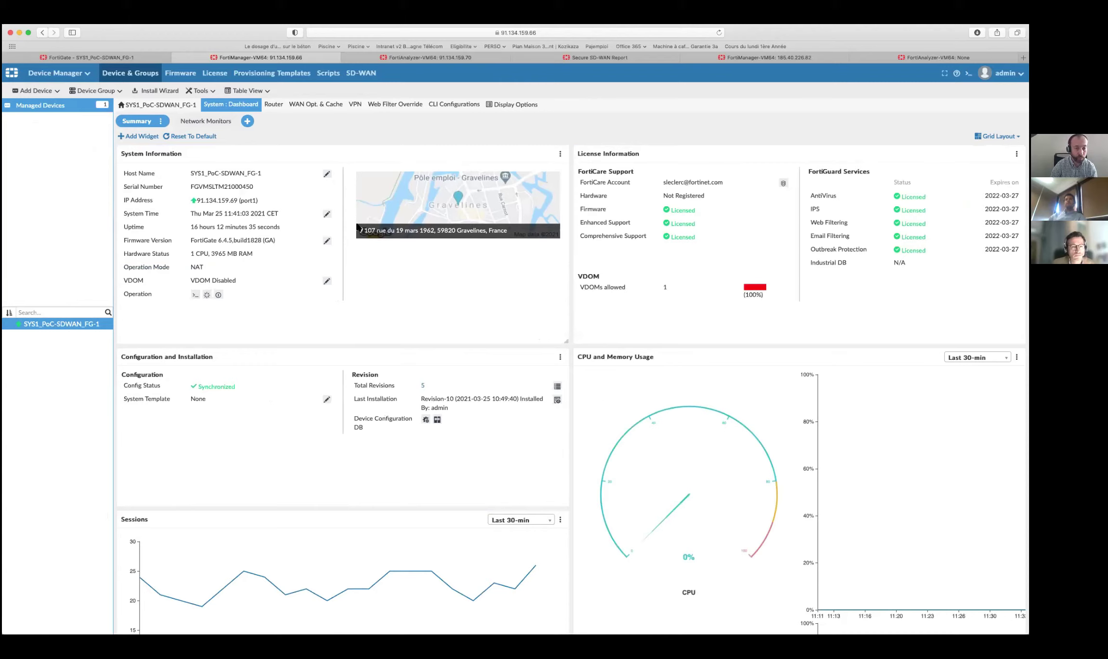
# - Open the default system provisioning template and review its DNS, NTP, admin, alert email, SNMP and replacement message settings
pyautogui.click(279, 77)
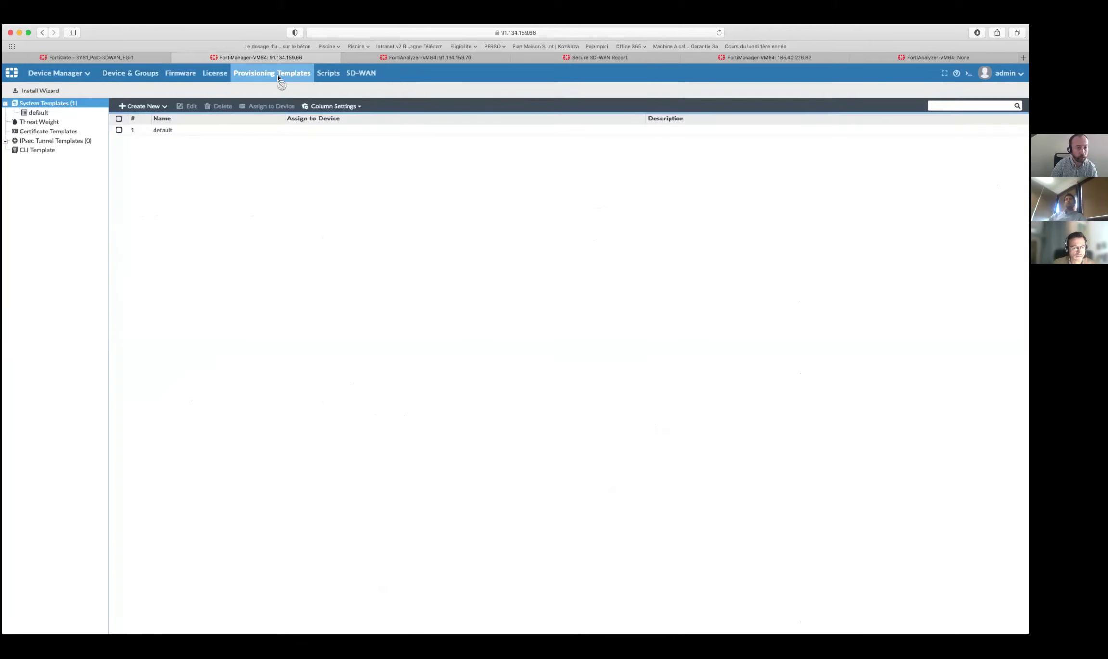
pyautogui.click(157, 132)
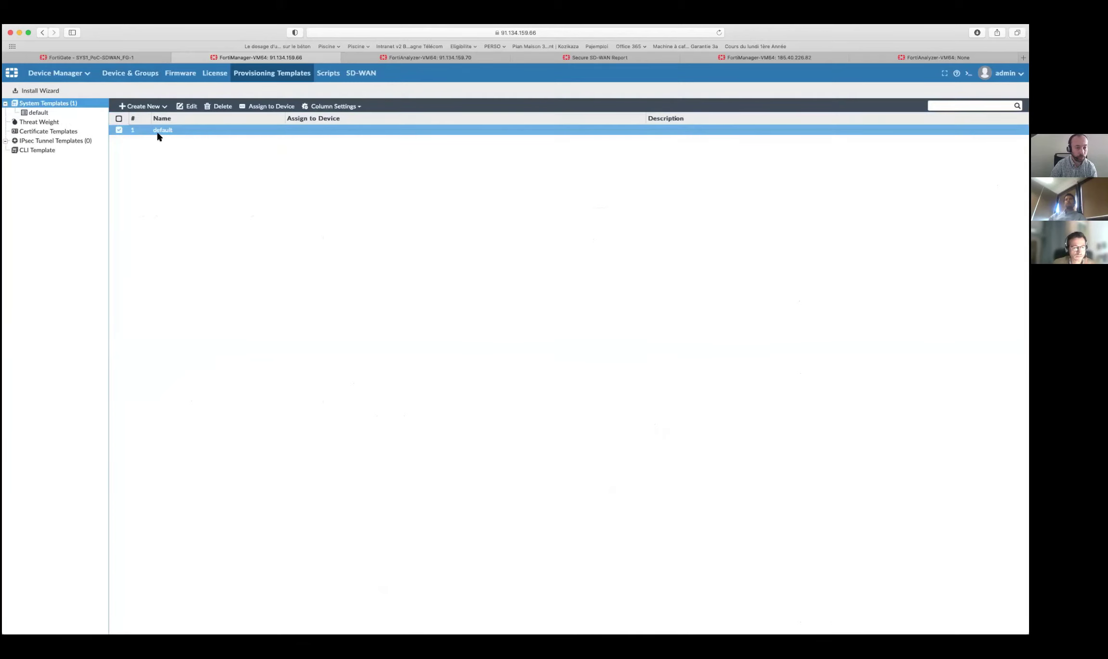
pyautogui.click(191, 106)
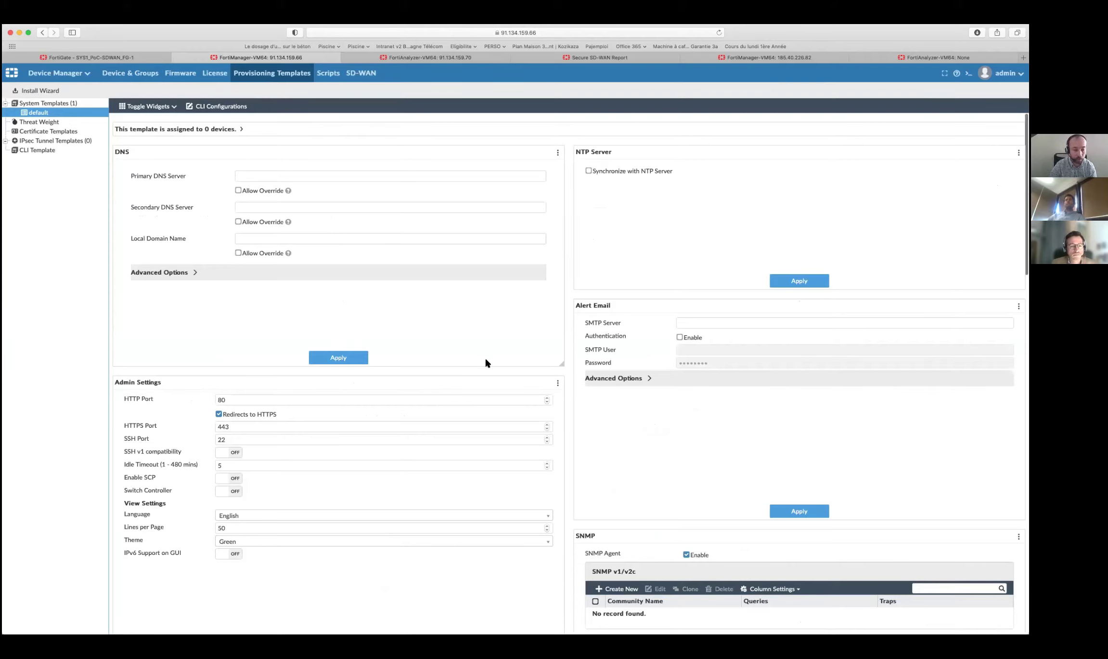
pyautogui.scroll(-5, 485, 359)
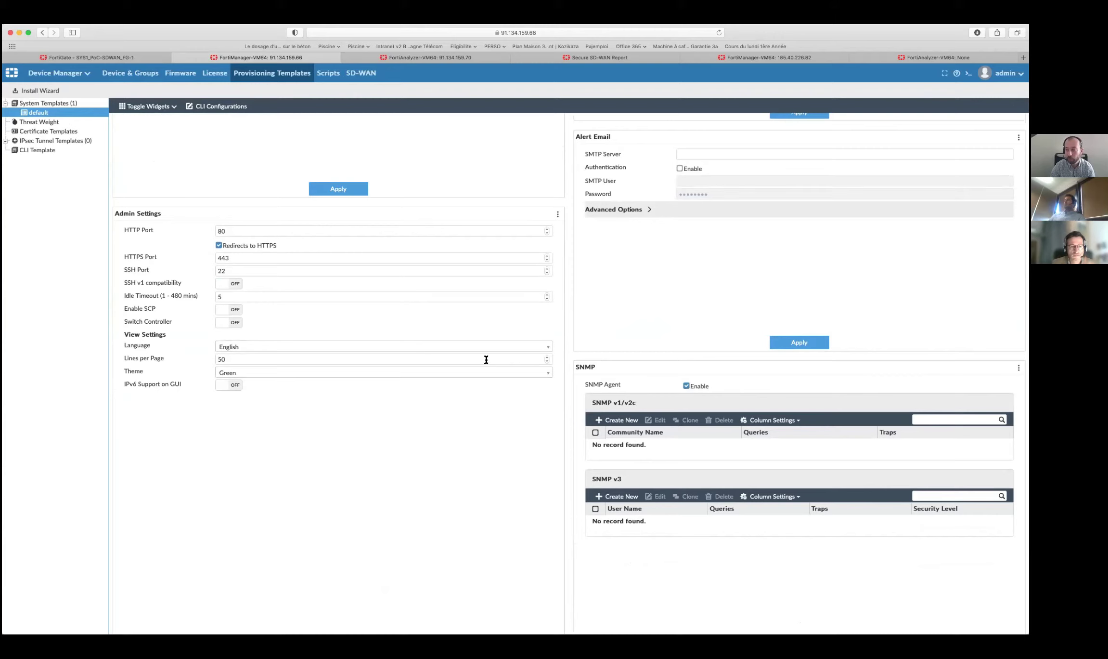
pyautogui.scroll(-10, 486, 360)
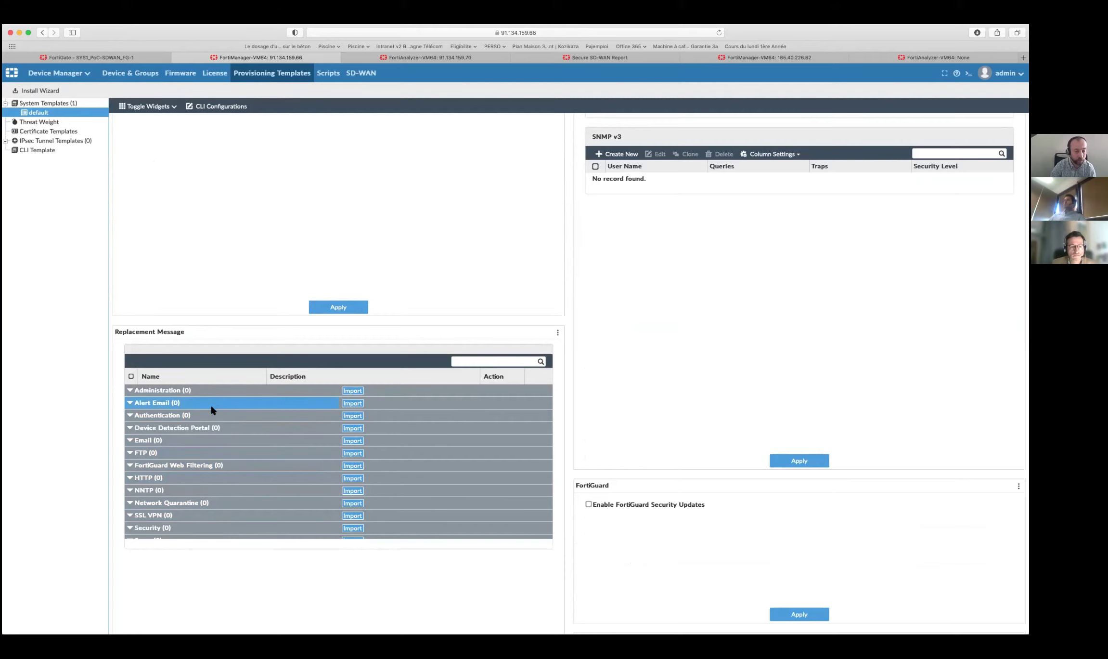
pyautogui.scroll(-5, 203, 490)
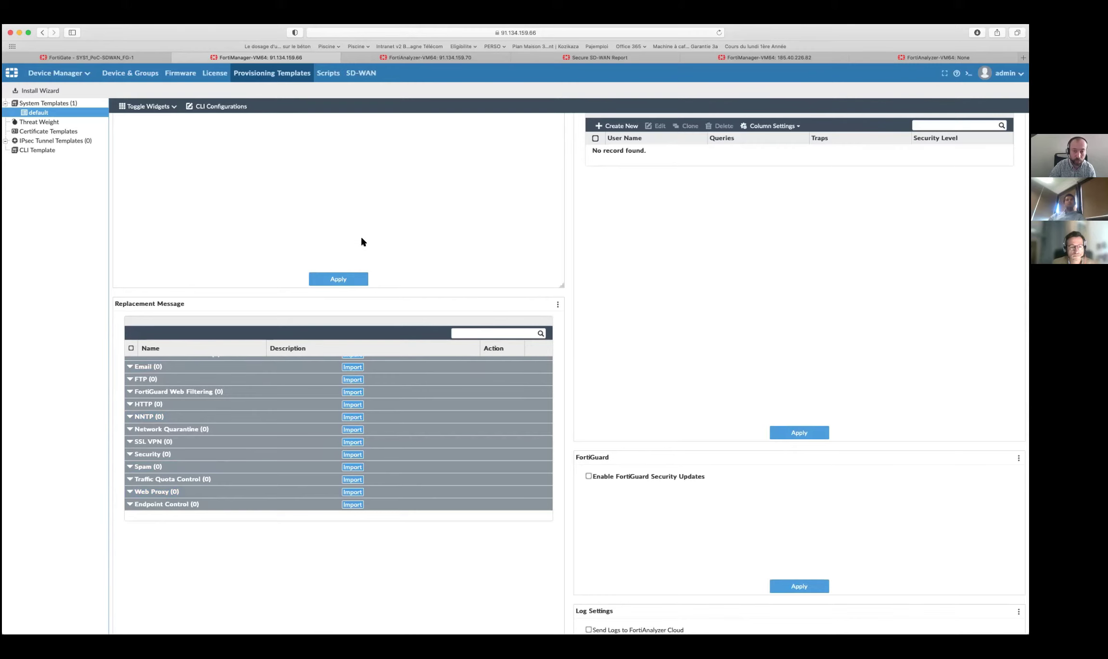
pyautogui.scroll(15, 363, 241)
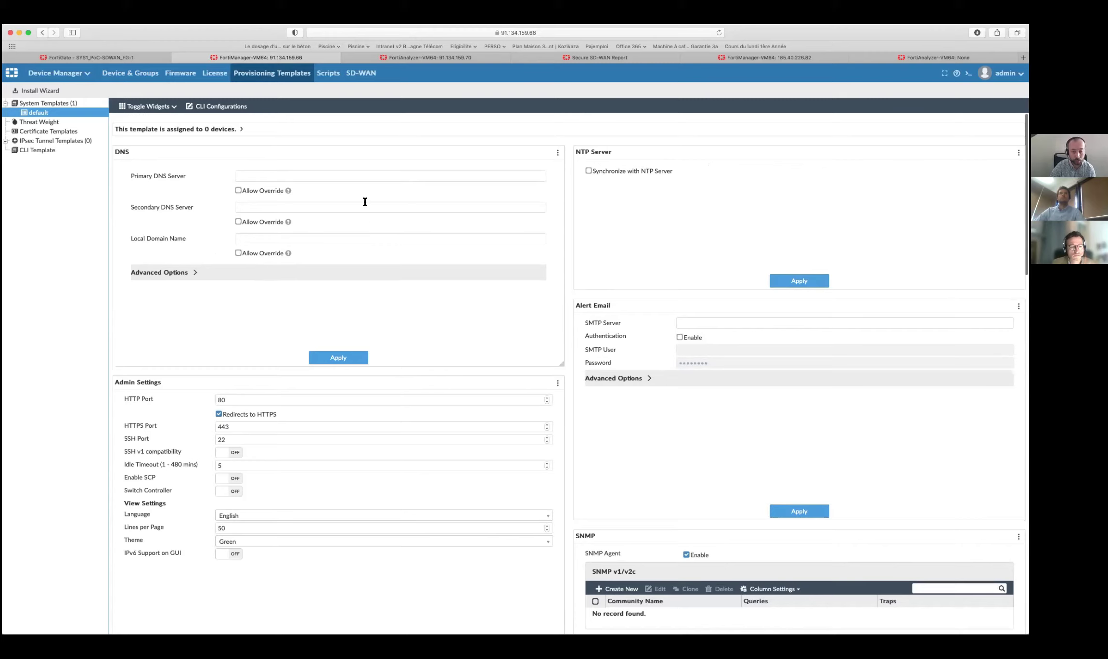
# - Open the SD-WAN configuration of the SYS1_PoC-SDWAN_FG-1 device for editing
pyautogui.click(365, 77)
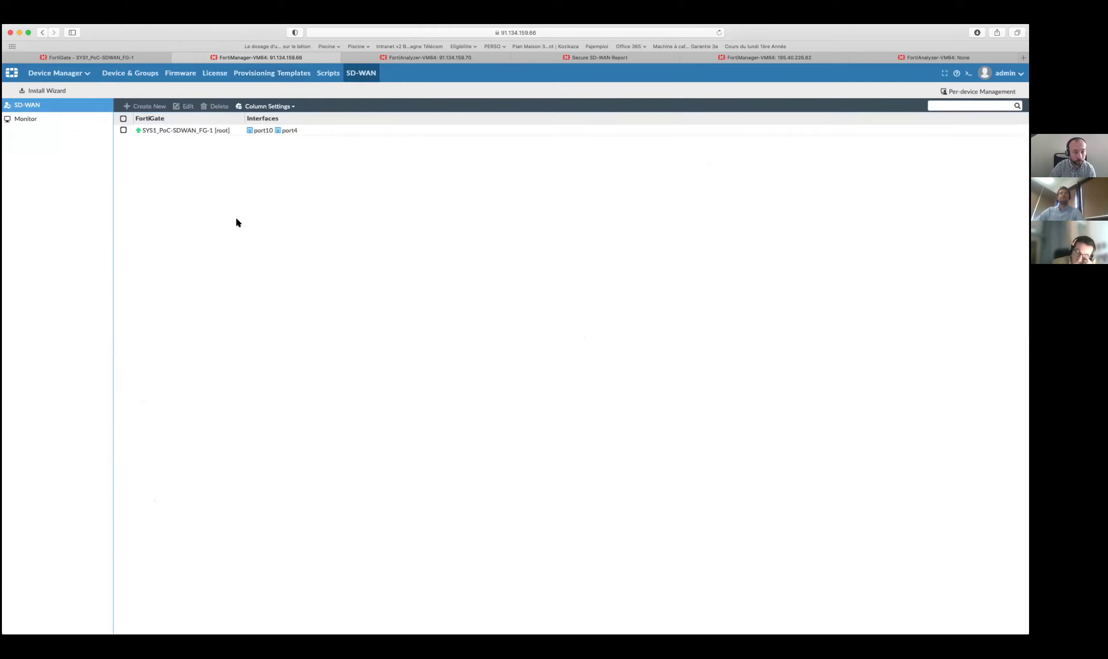
pyautogui.click(187, 131)
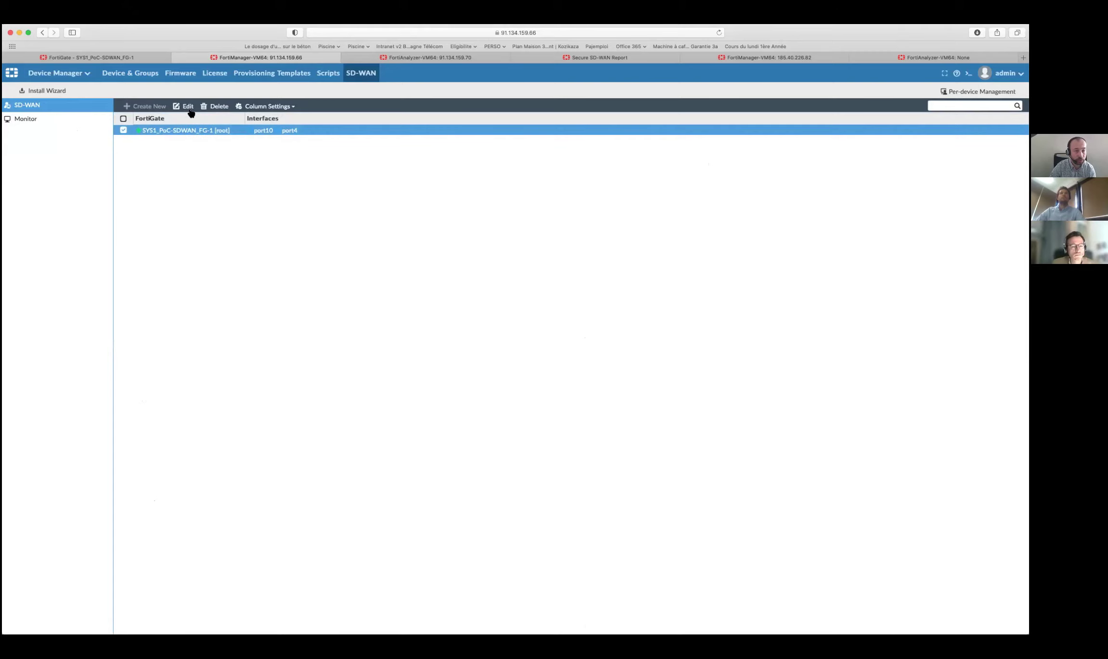
pyautogui.click(188, 110)
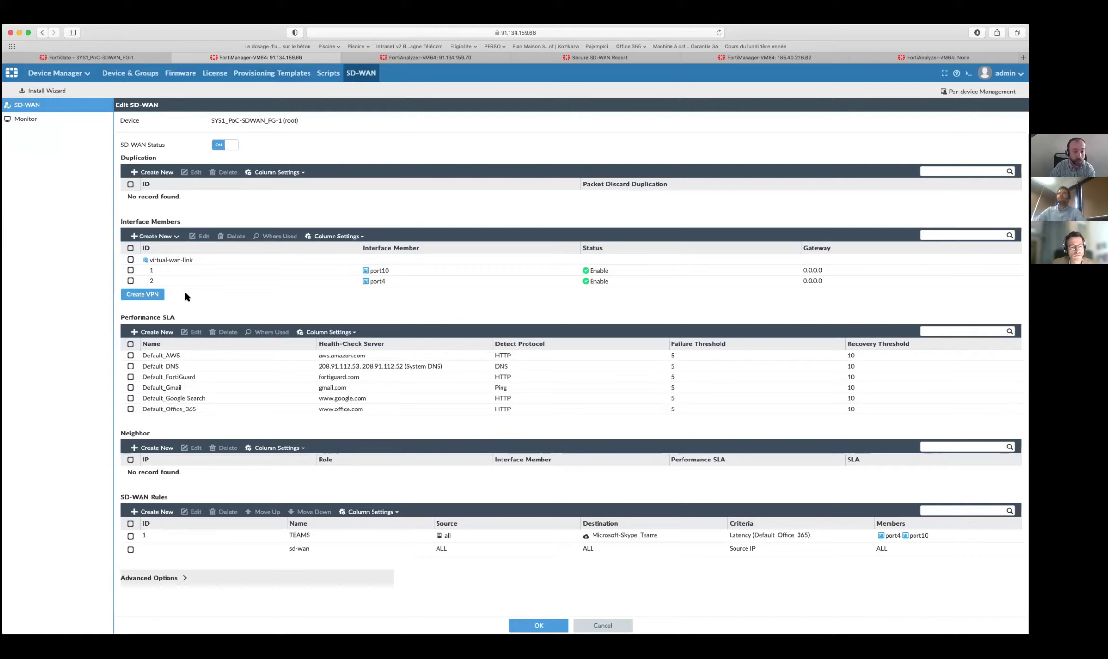
pyautogui.click(210, 282)
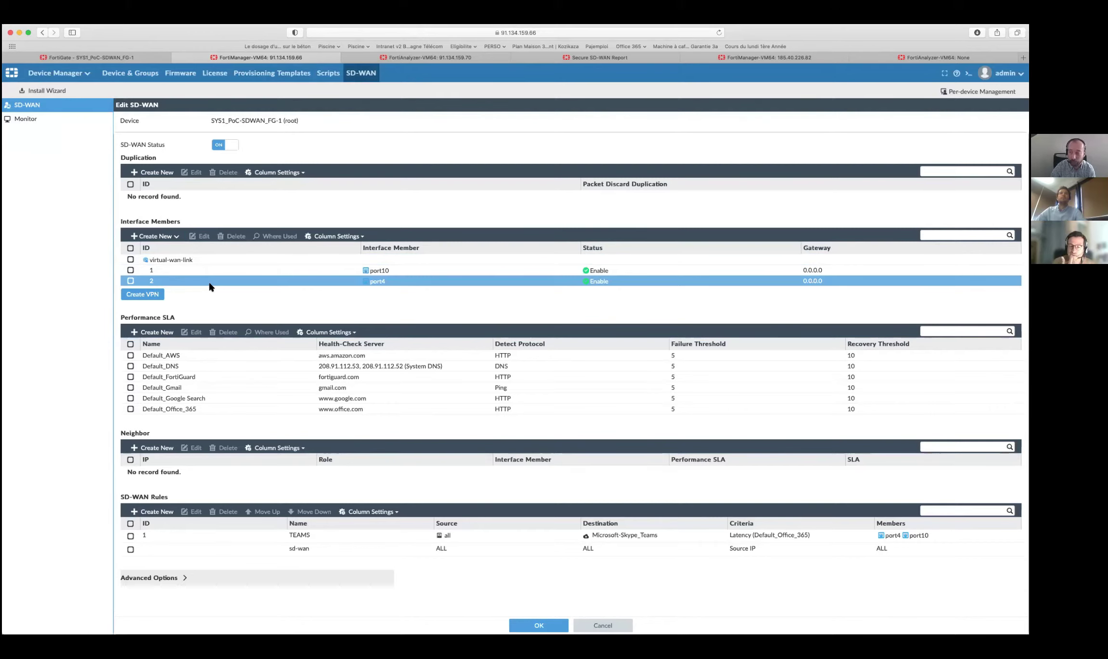
pyautogui.click(235, 270)
pyautogui.click(249, 283)
pyautogui.click(272, 269)
pyautogui.click(272, 281)
pyautogui.click(273, 283)
# - Add port9 as a new SD-WAN interface member in the virtual-wan-link zone
pyautogui.click(172, 237)
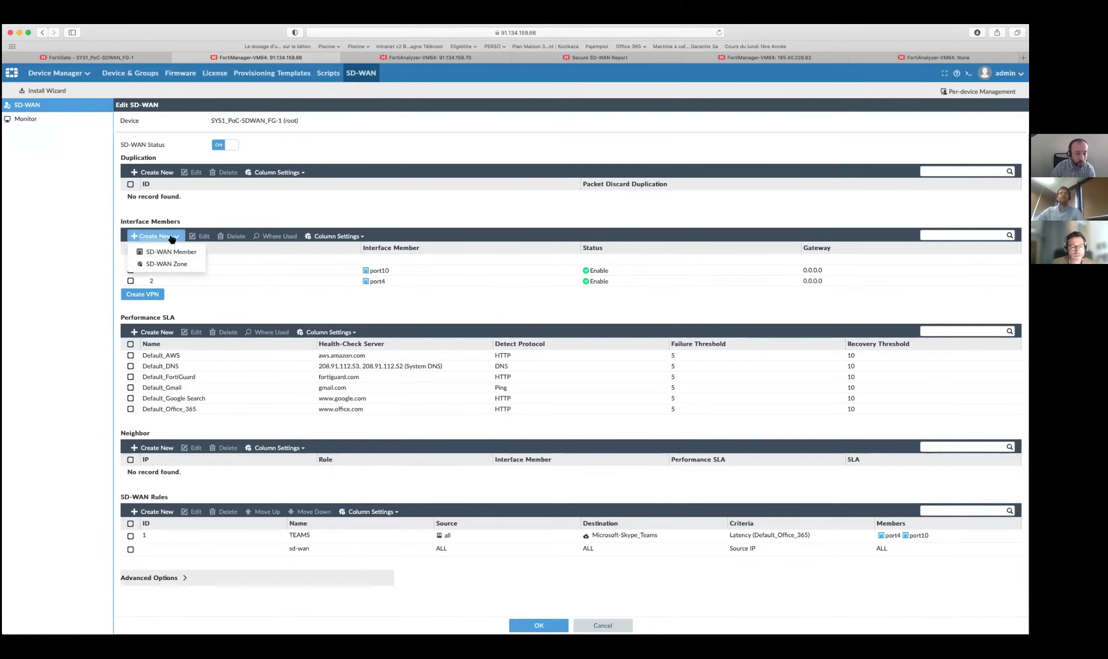
pyautogui.click(171, 252)
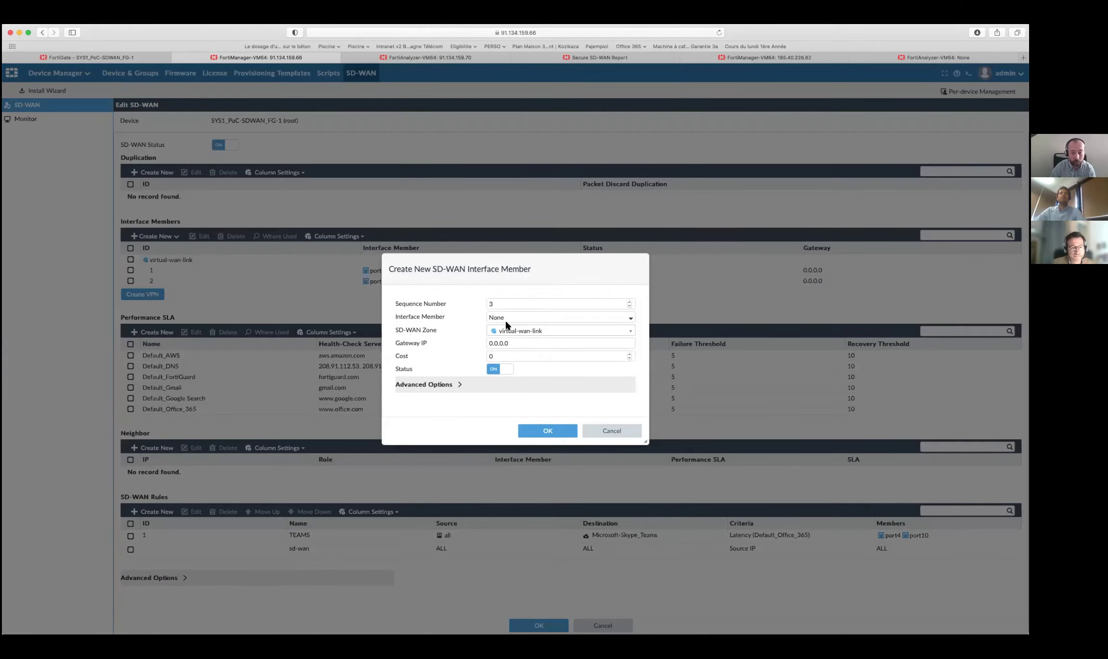
pyautogui.click(514, 319)
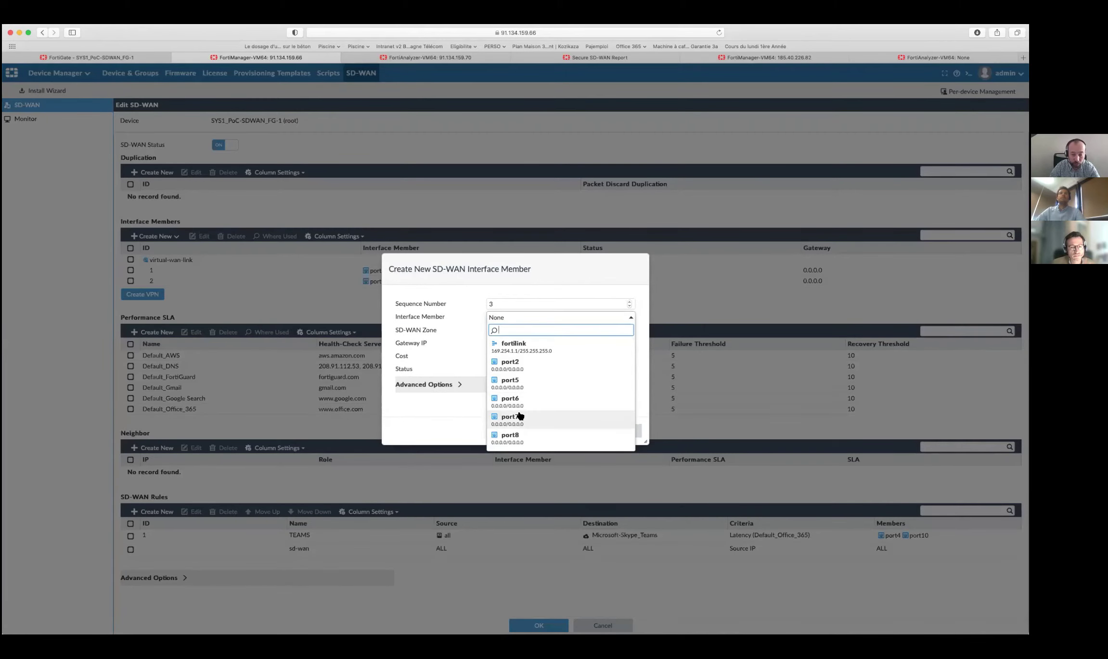
pyautogui.scroll(-2, 520, 415)
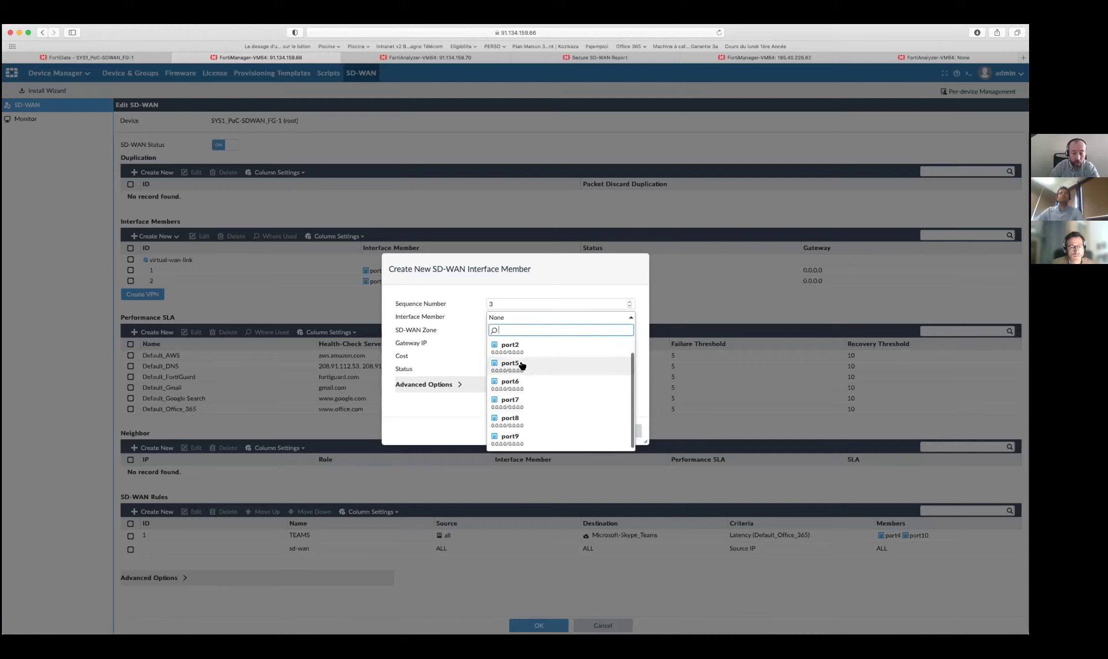
pyautogui.click(512, 441)
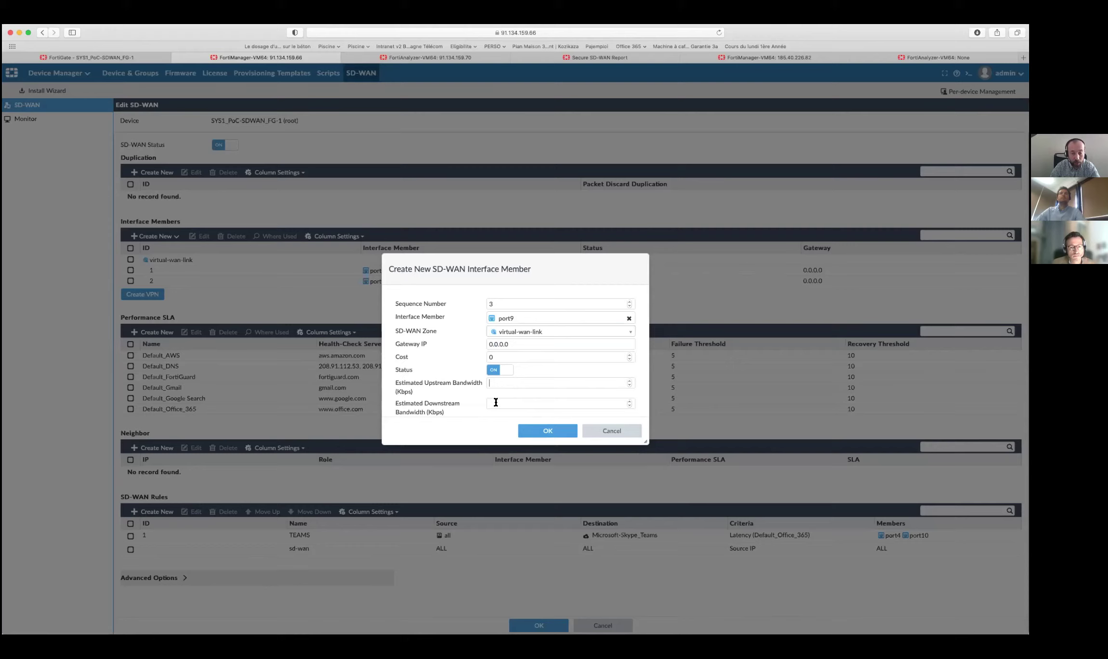
pyautogui.click(532, 436)
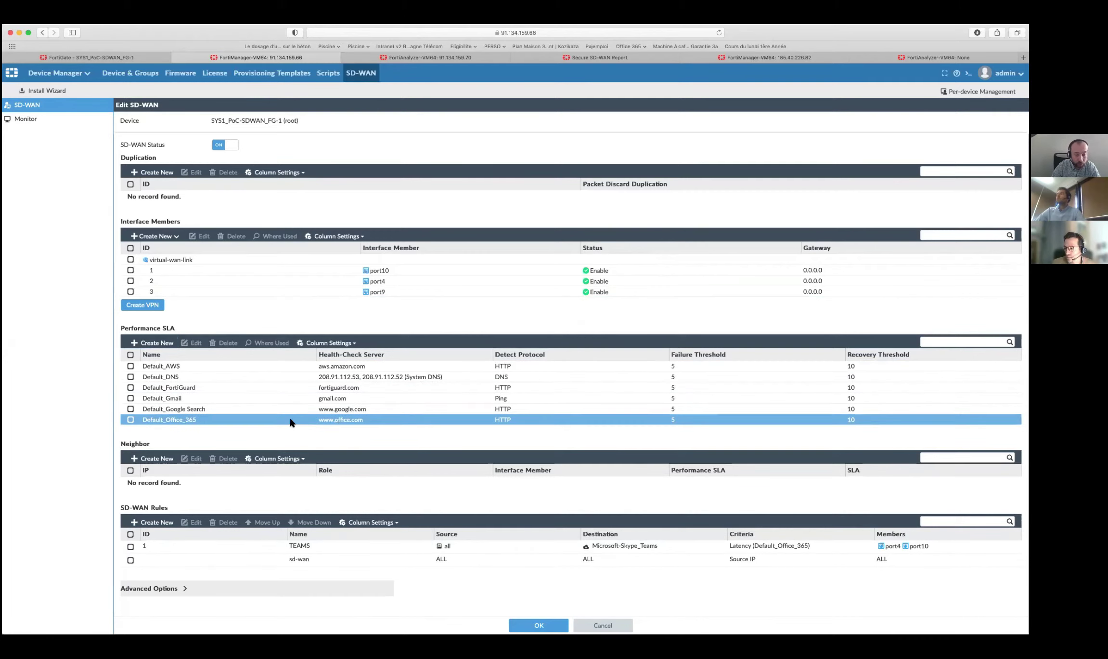
pyautogui.click(342, 420)
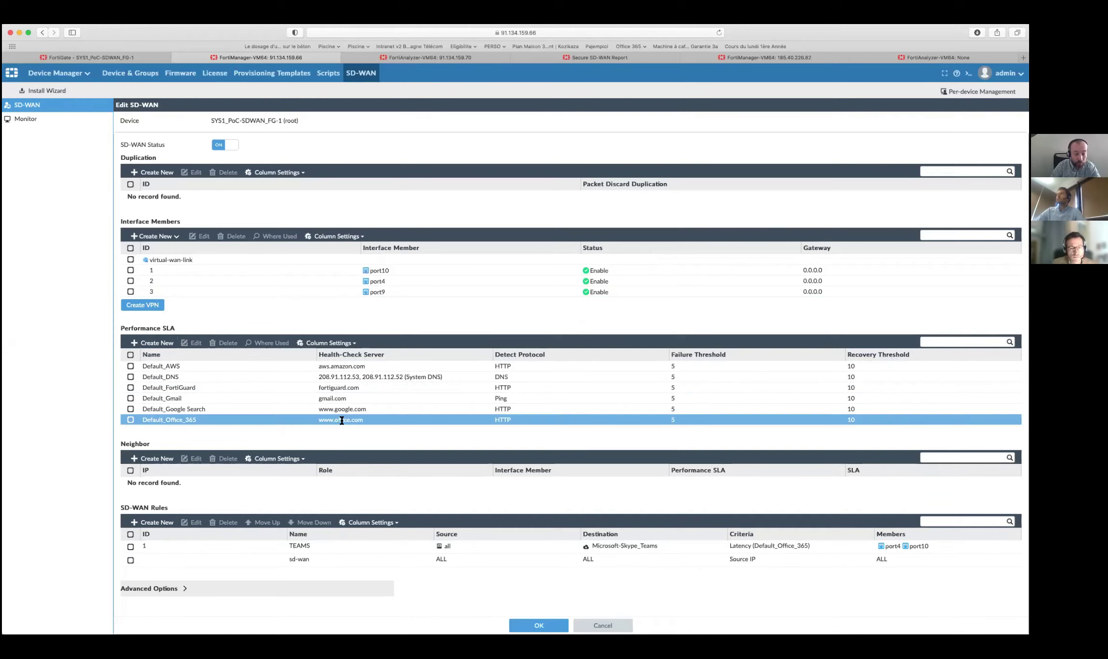
pyautogui.press('Up')
pyautogui.press('Up')
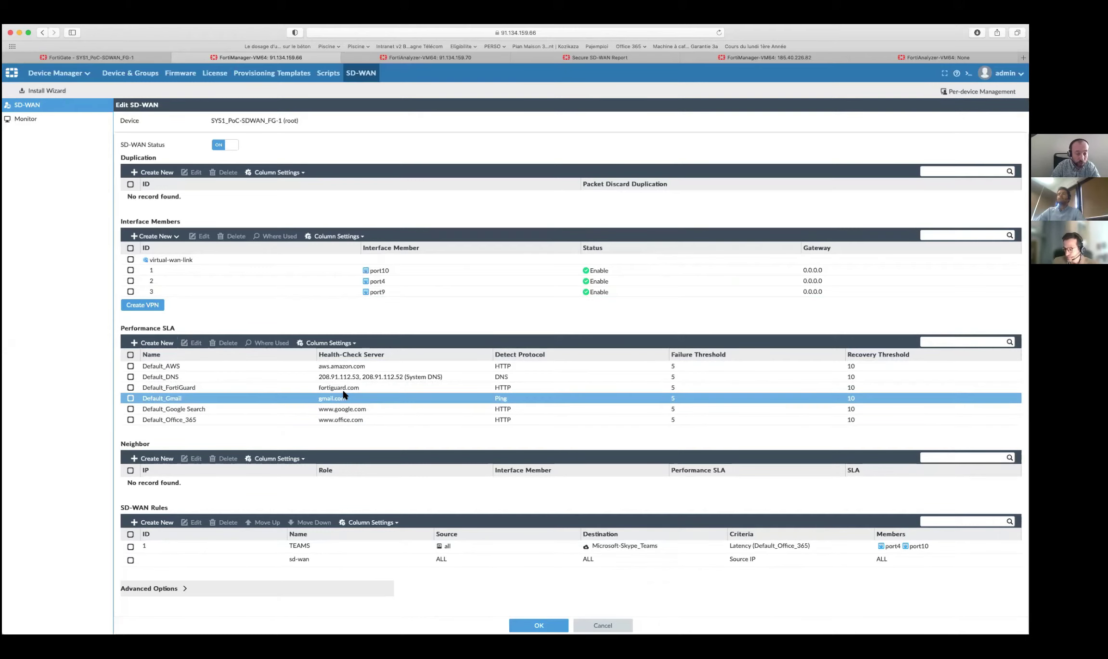
pyautogui.click(342, 375)
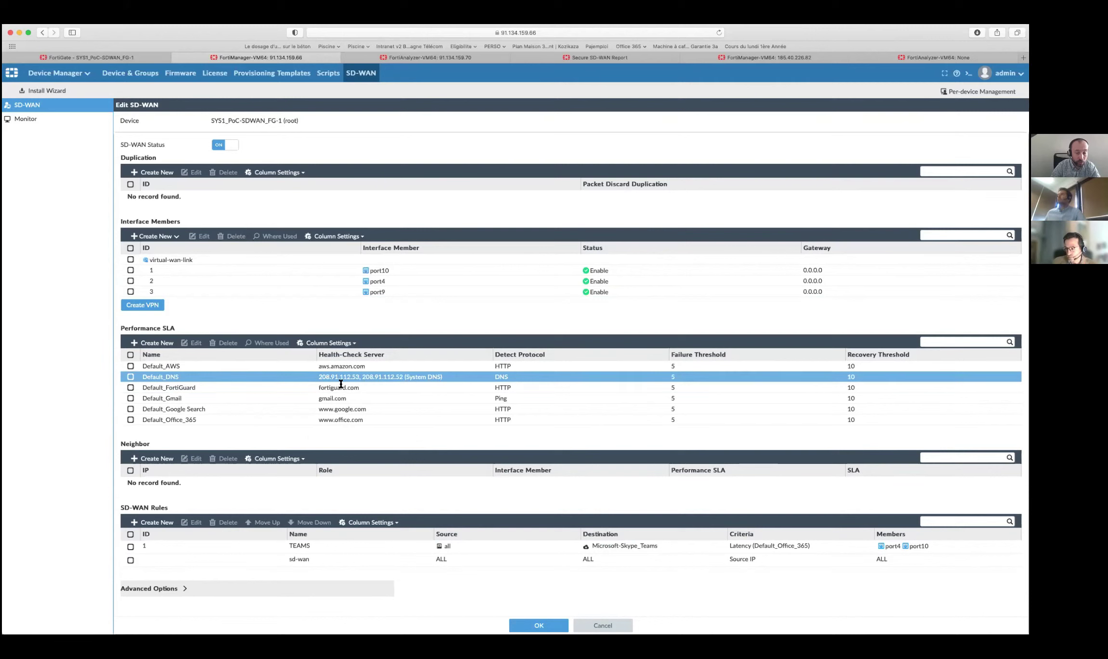
pyautogui.click(346, 419)
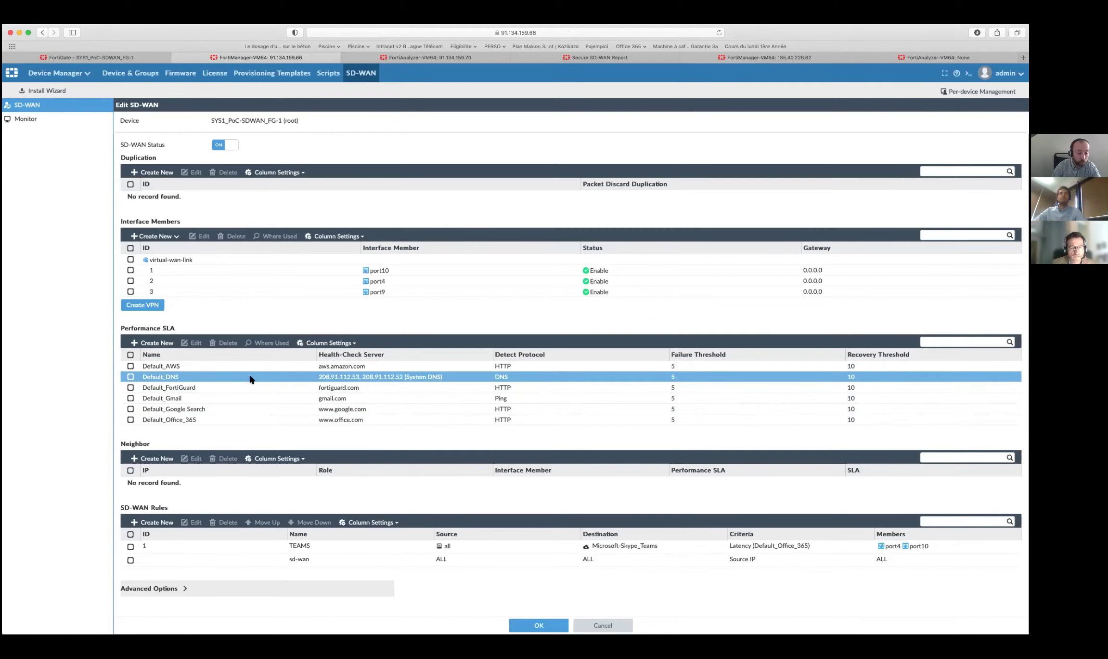
# - Start a new performance SLA named TEST with Ping as the detect protocol and all SD-WAN members as participants
pyautogui.click(157, 344)
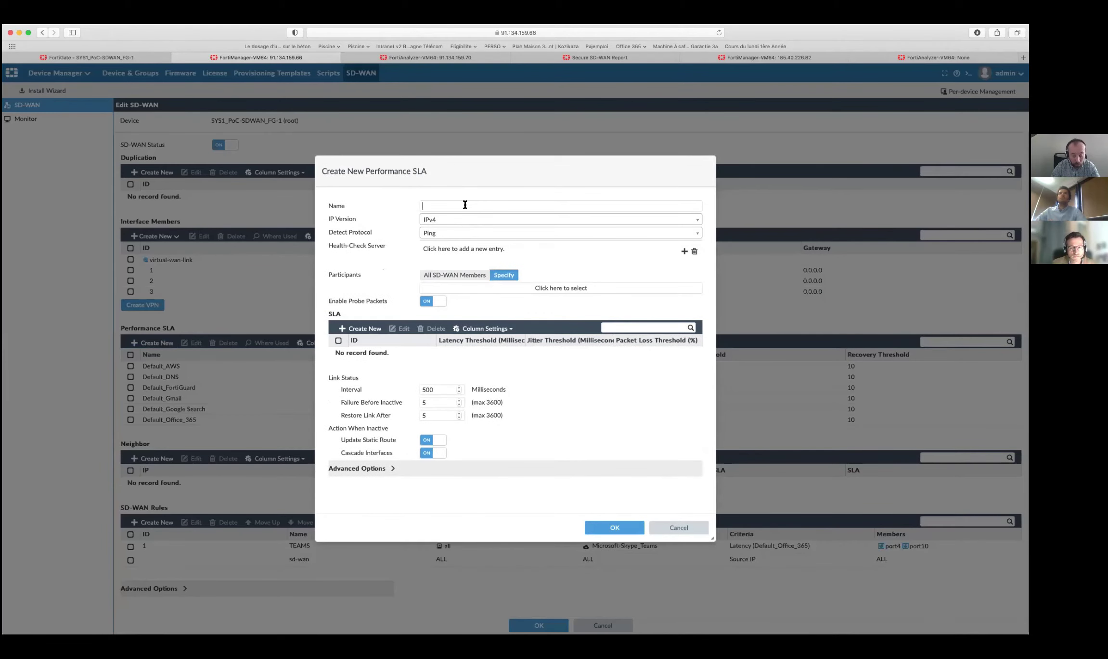
pyautogui.click(465, 205)
pyautogui.write('et')
pyautogui.write('TEST')
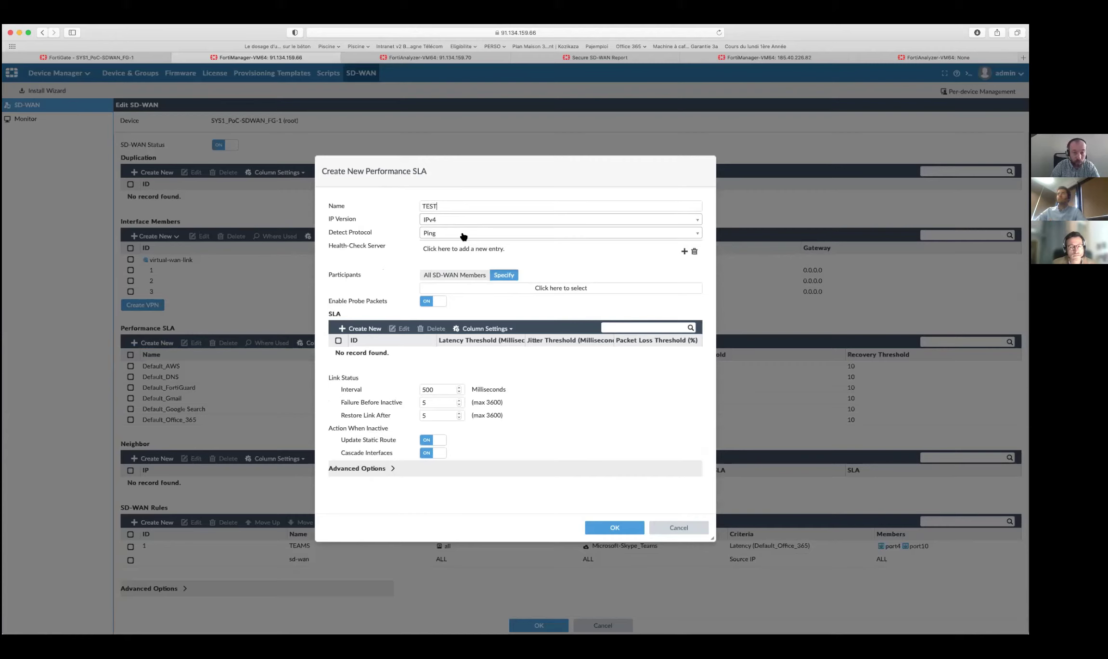
pyautogui.click(464, 235)
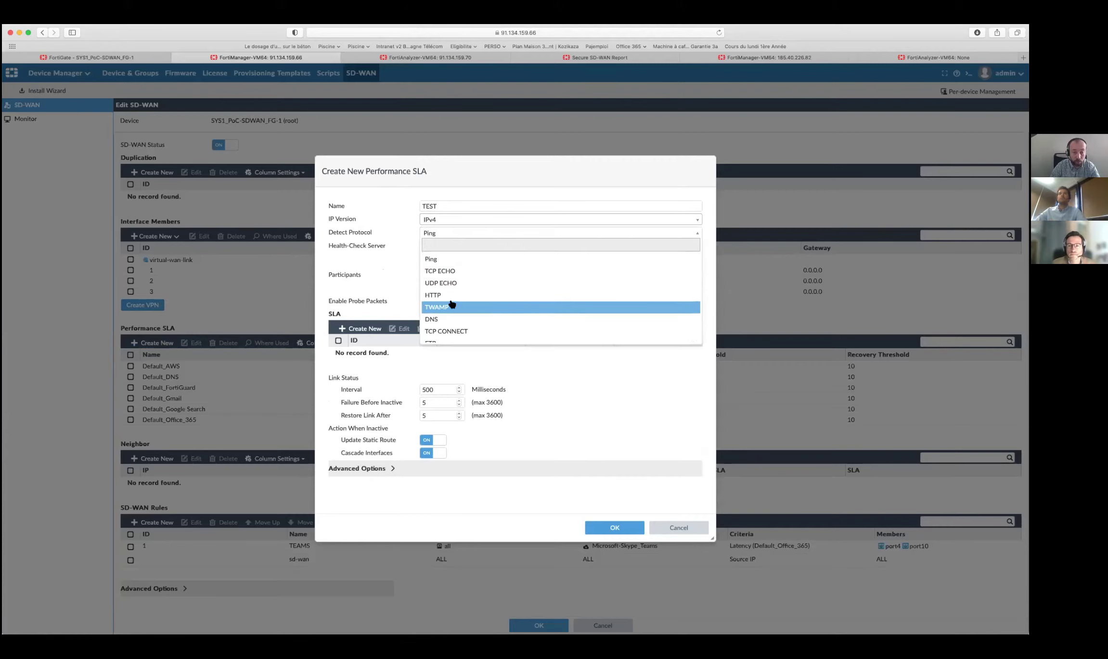
pyautogui.scroll(-1, 454, 318)
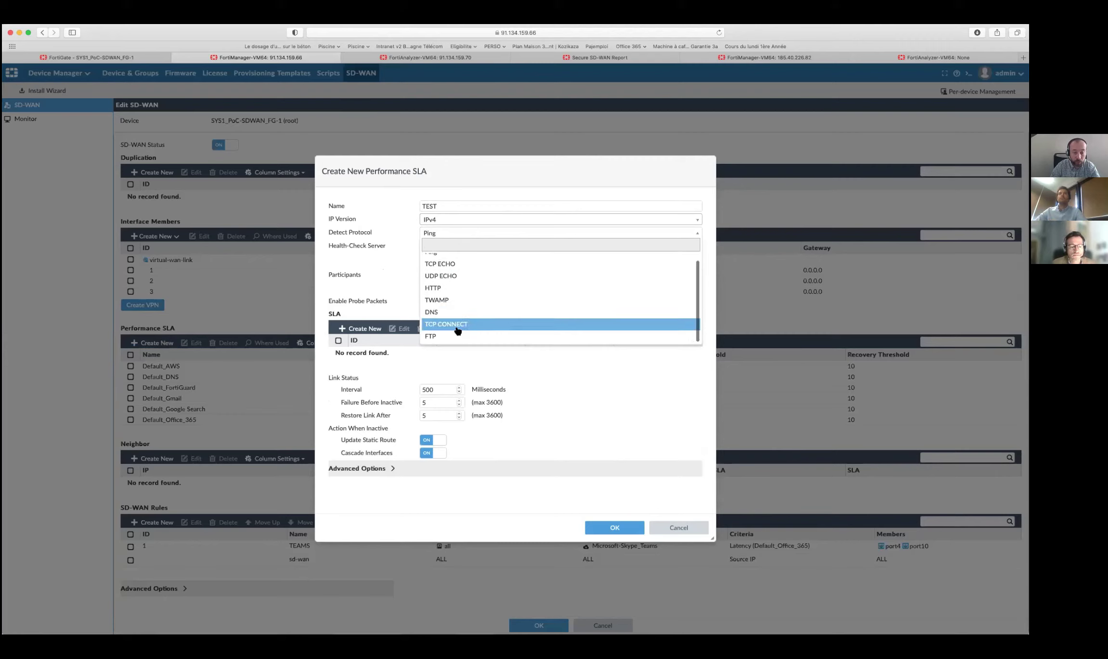
pyautogui.click(389, 268)
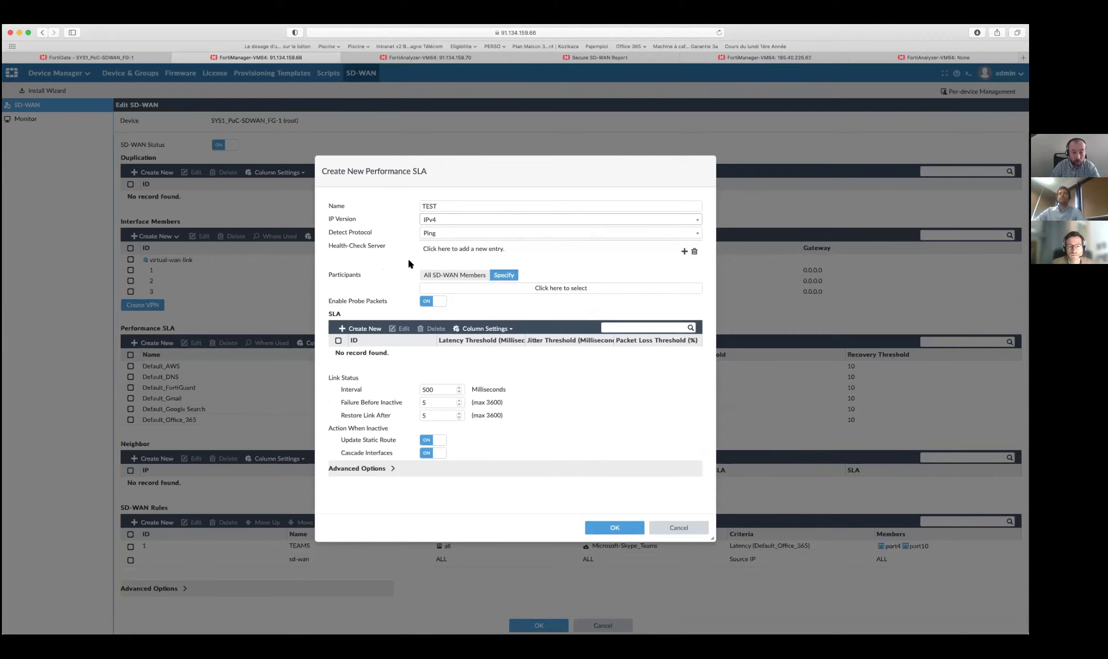
pyautogui.click(451, 278)
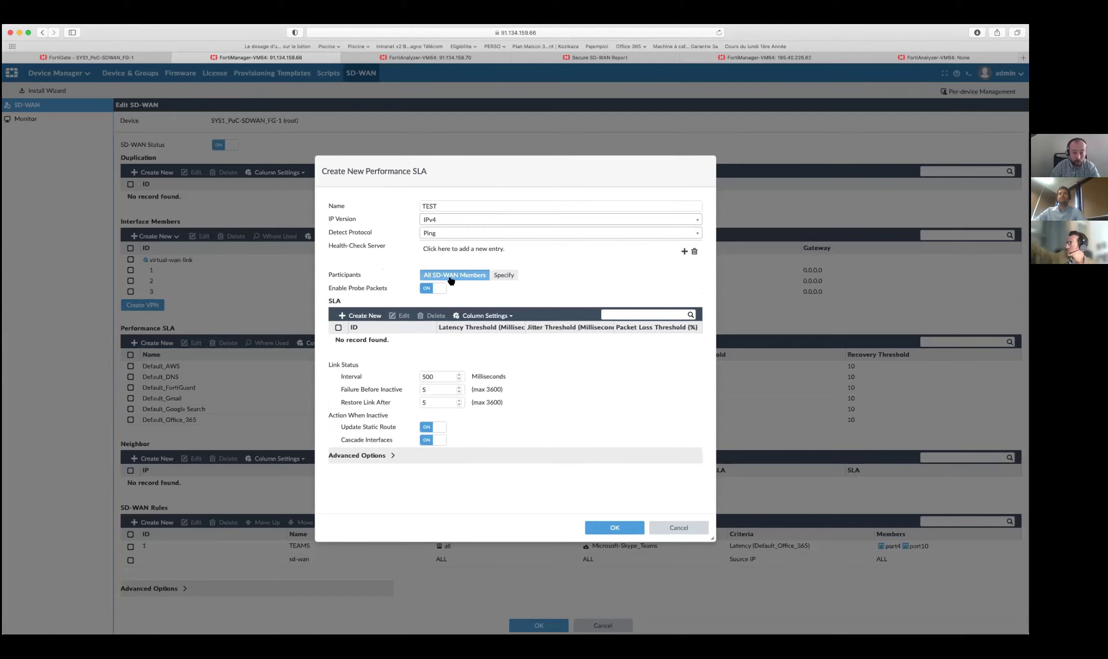
# - Add an SLA target to TEST with a latency threshold of 30 milliseconds and a packet loss threshold of 1%
pyautogui.click(362, 315)
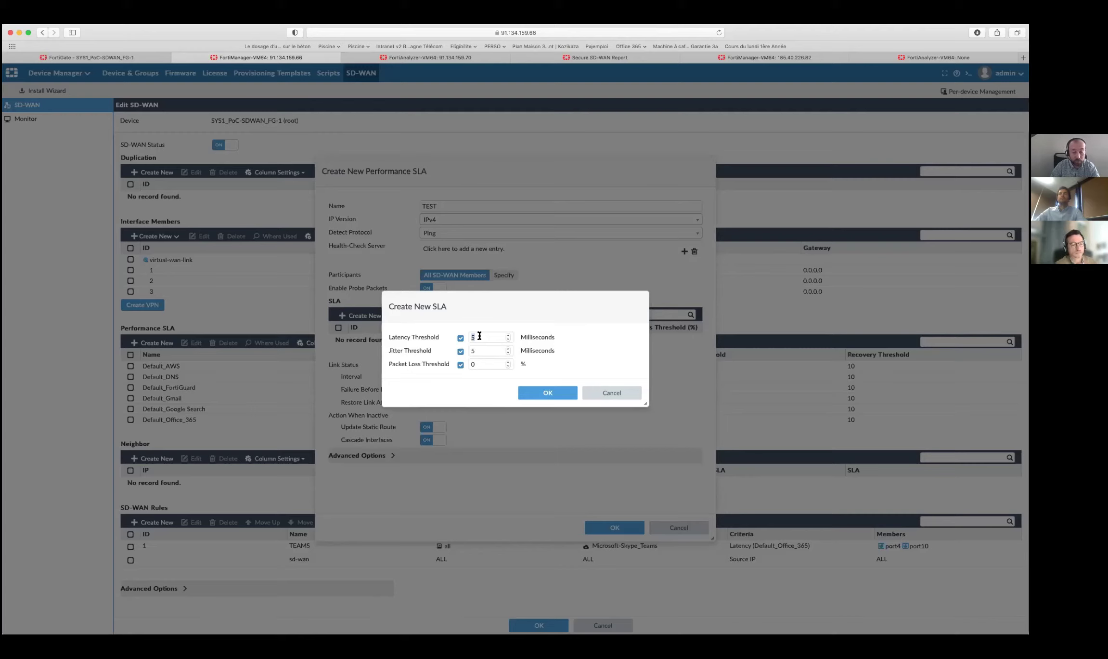
pyautogui.write('30')
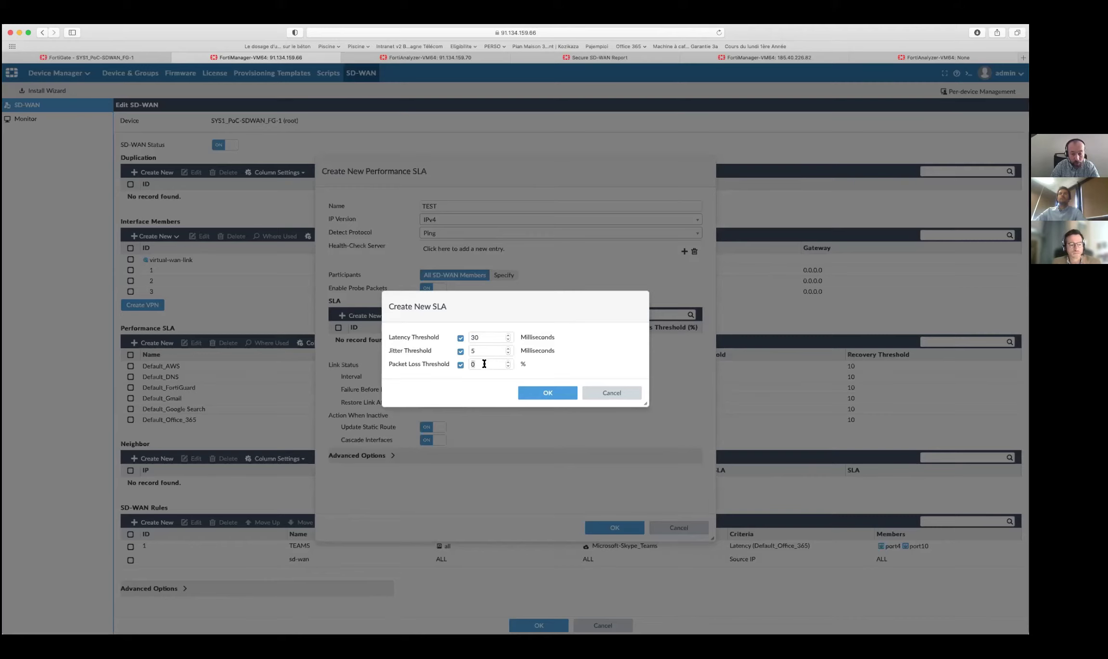
pyautogui.write('1')
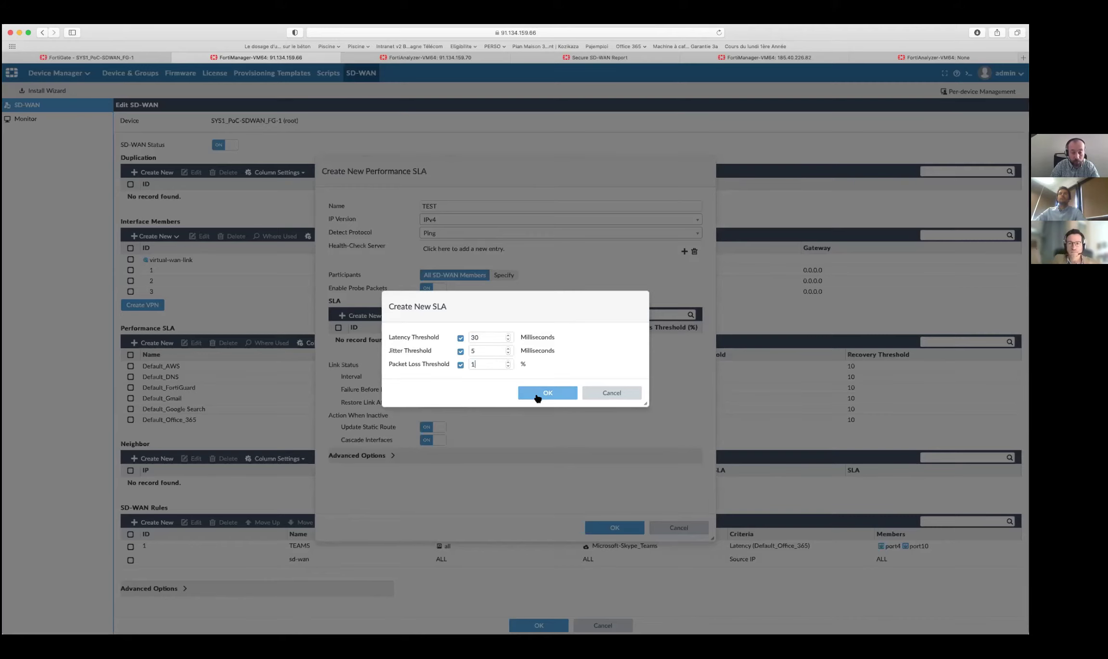
pyautogui.click(537, 394)
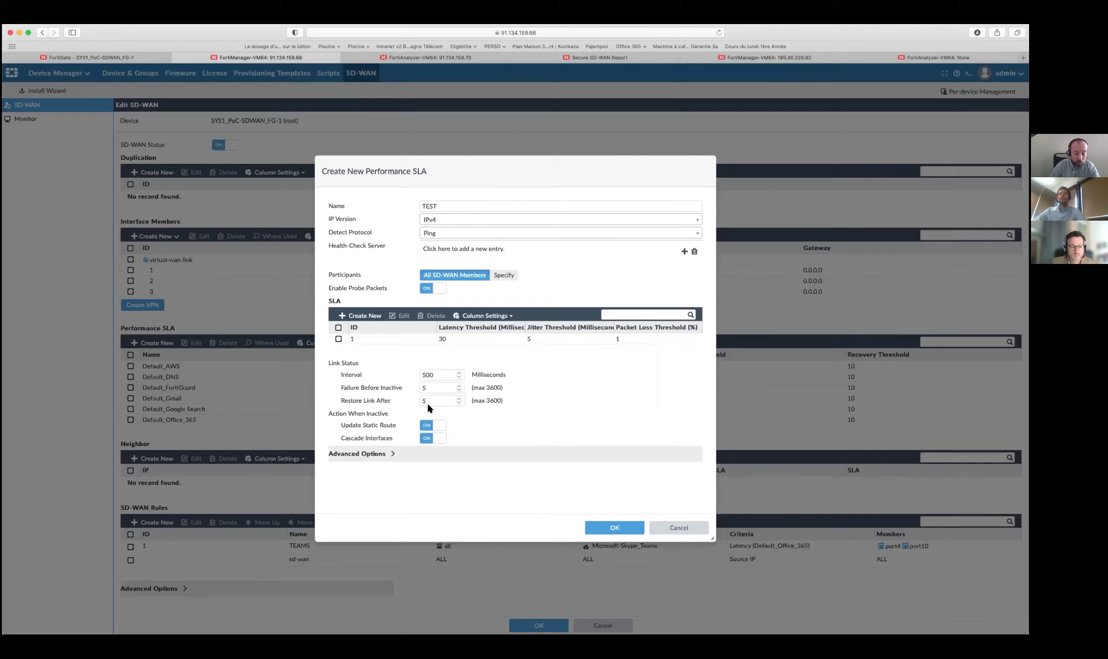
# - Try to save the TEST performance SLA, add a blank health-check server entry, and discard the SLA
pyautogui.click(603, 528)
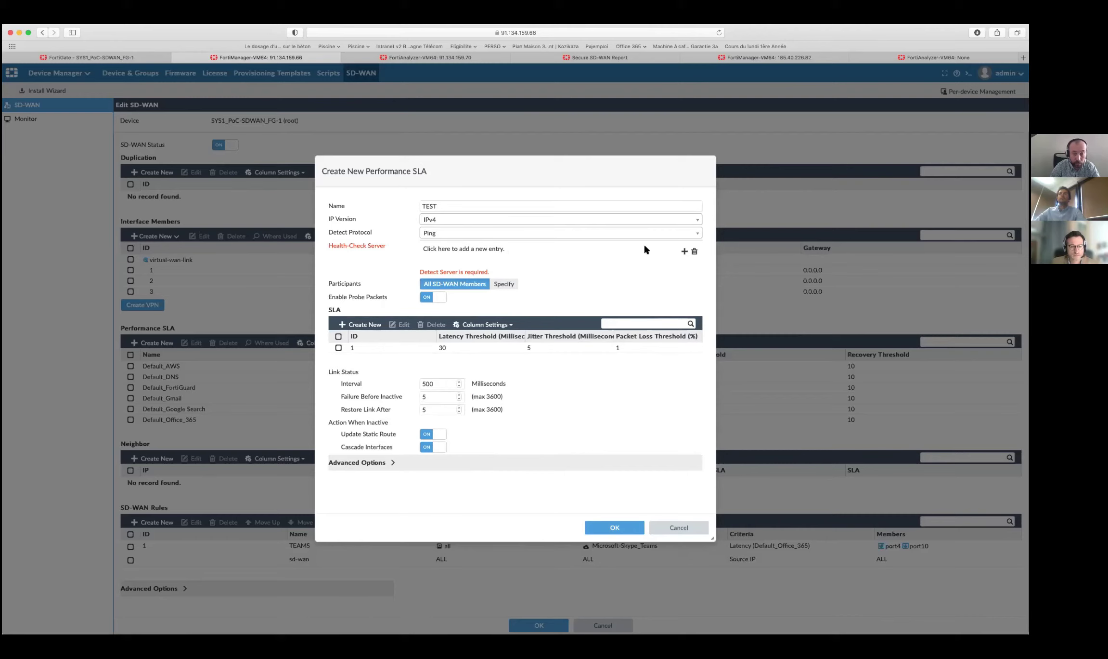
pyautogui.click(684, 250)
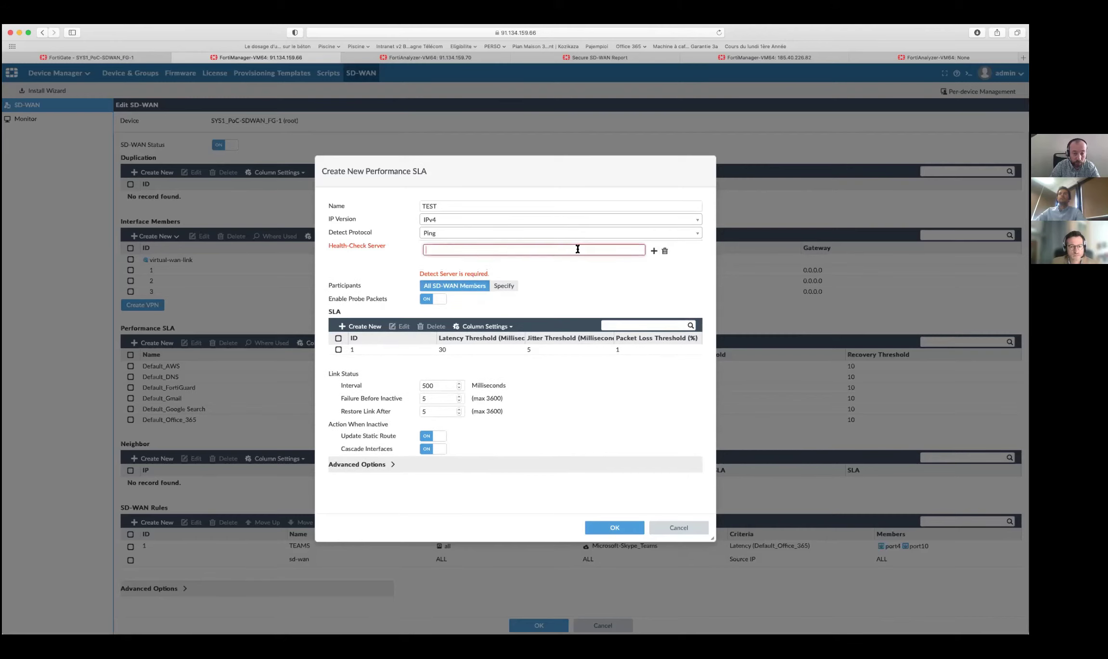
pyautogui.click(654, 250)
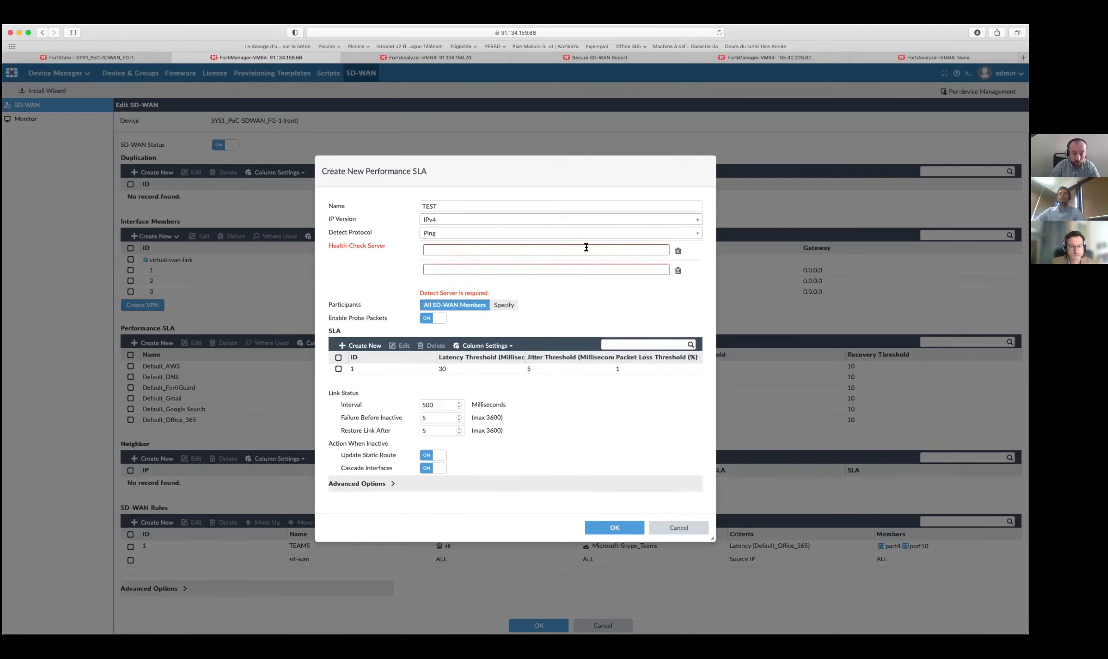
pyautogui.click(678, 252)
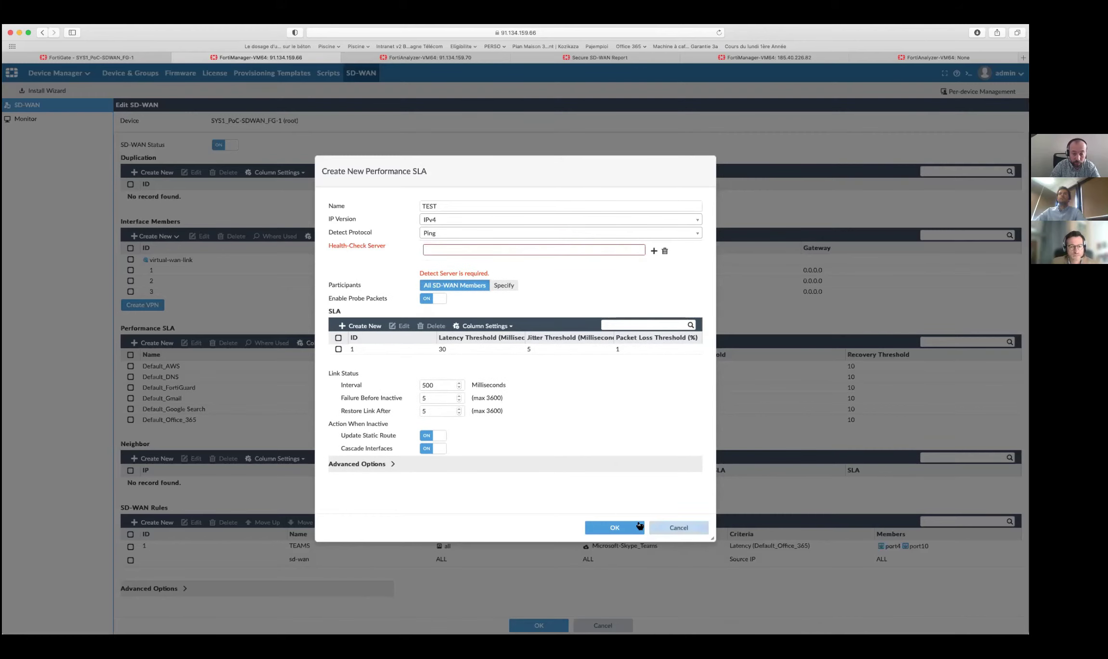
pyautogui.click(668, 530)
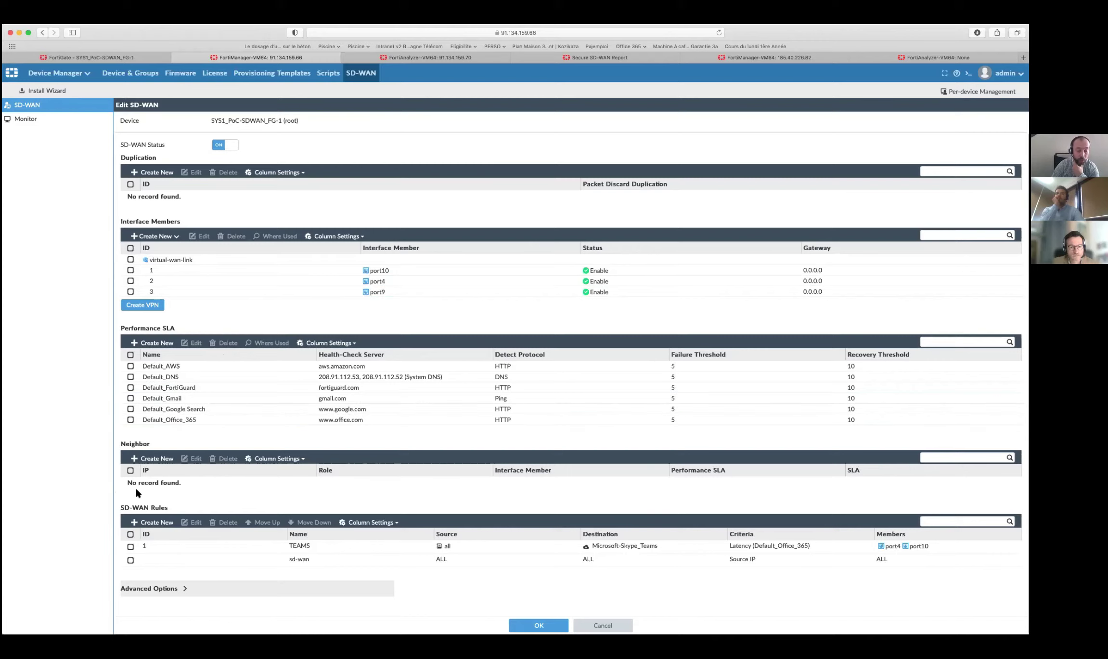
# - Open the TEAMS SD-WAN rule for editing and compare its Address and Internet Service destination options
pyautogui.click(182, 561)
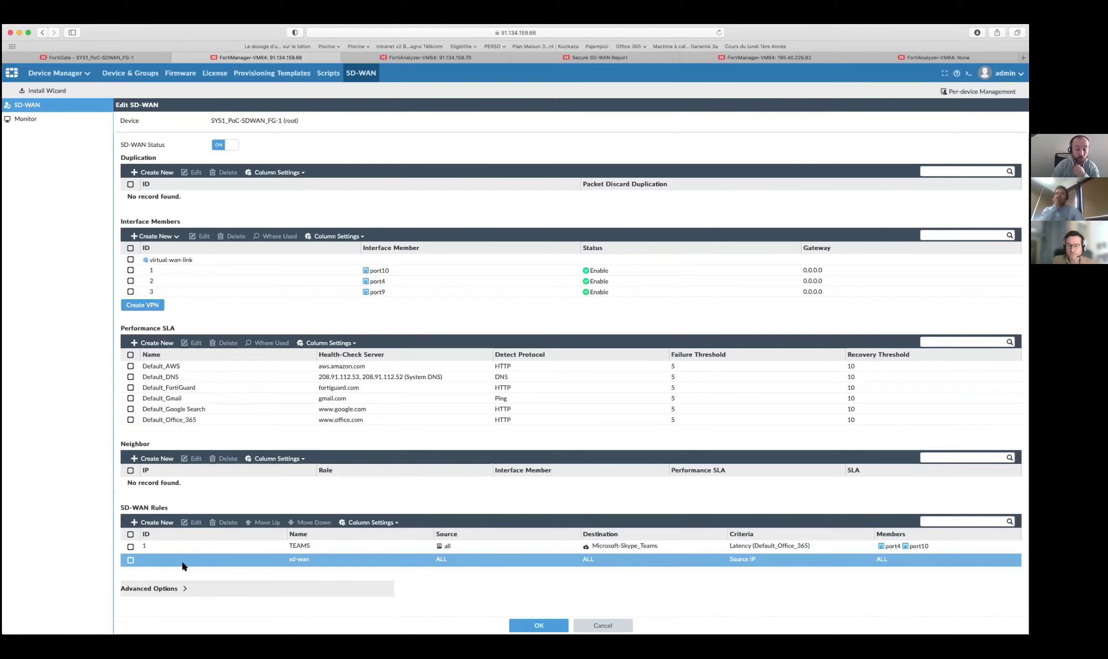
pyautogui.click(165, 550)
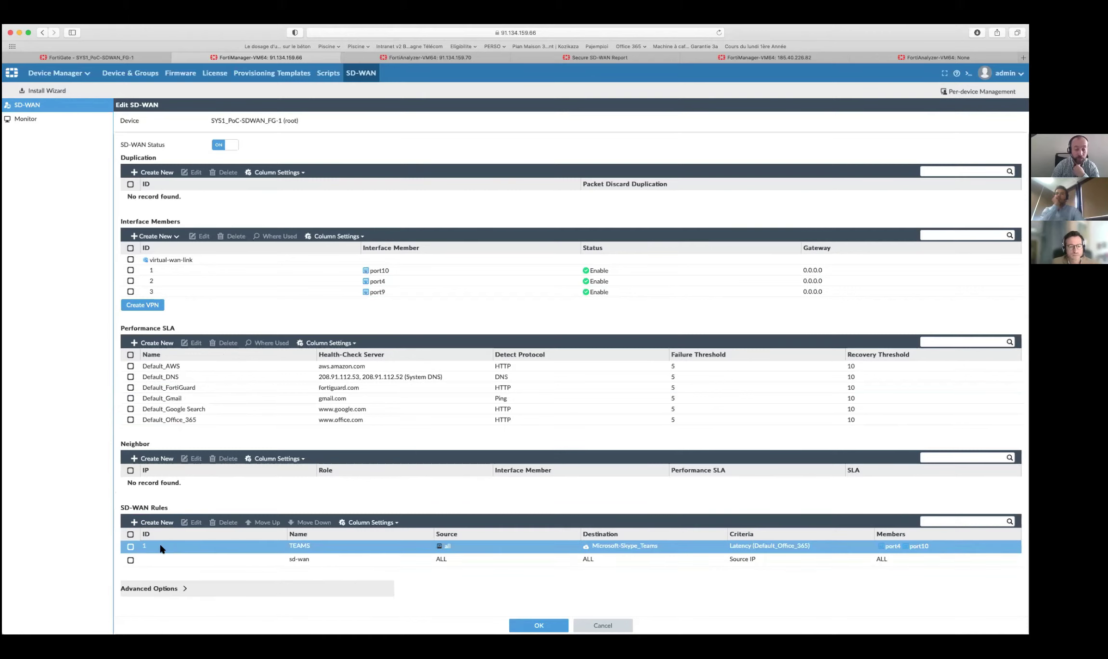
pyautogui.click(162, 551)
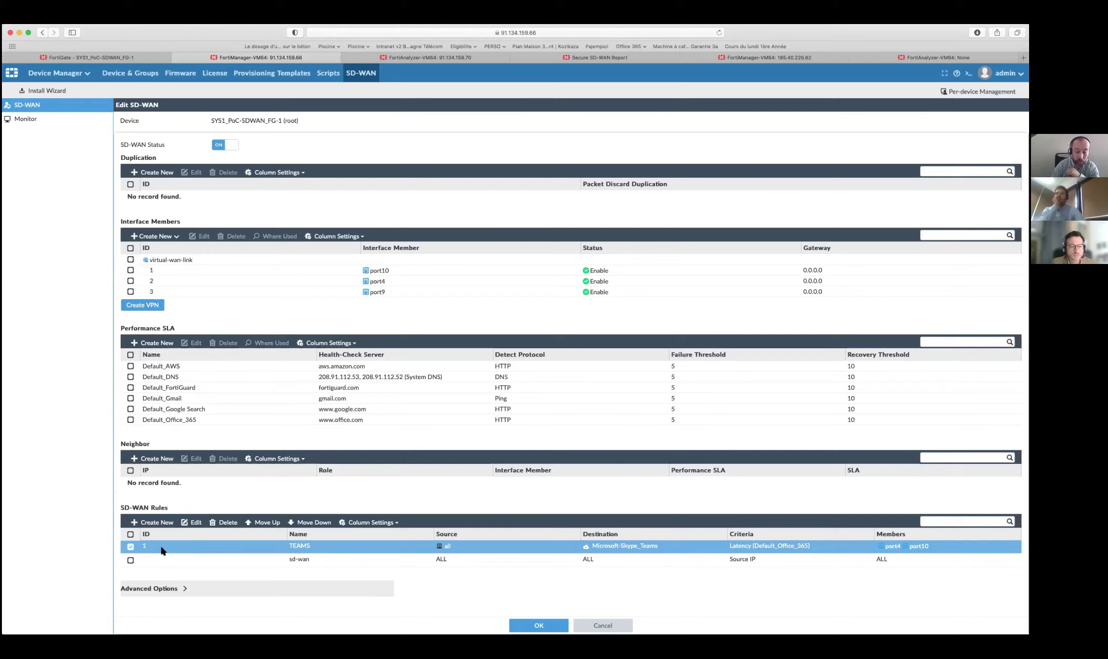
pyautogui.click(194, 523)
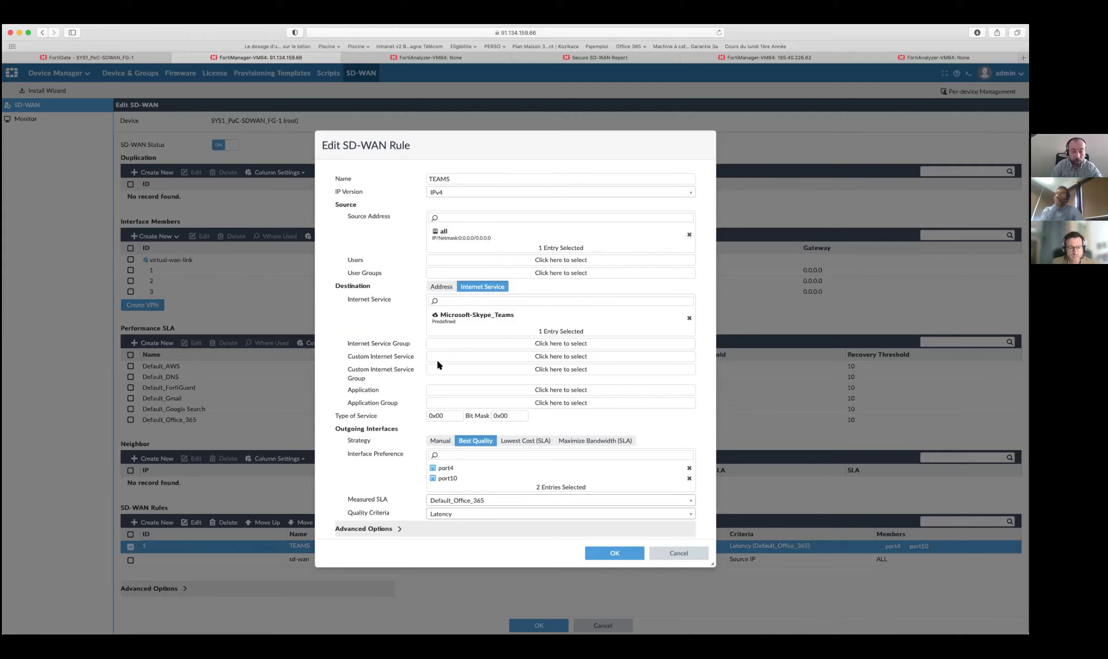
pyautogui.click(441, 287)
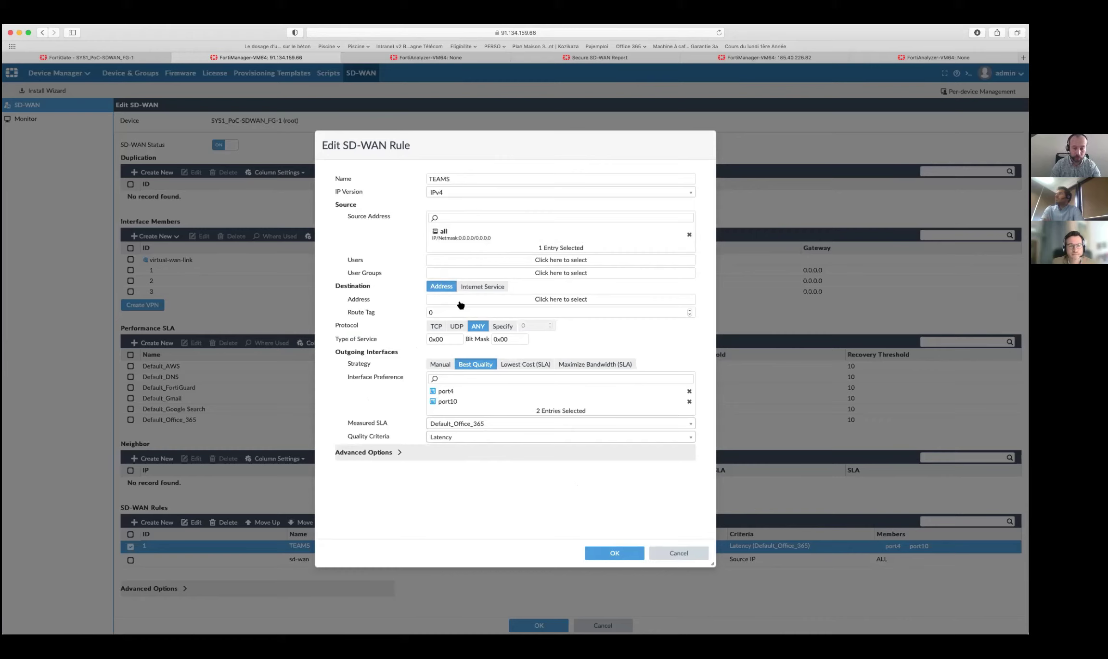
pyautogui.click(480, 290)
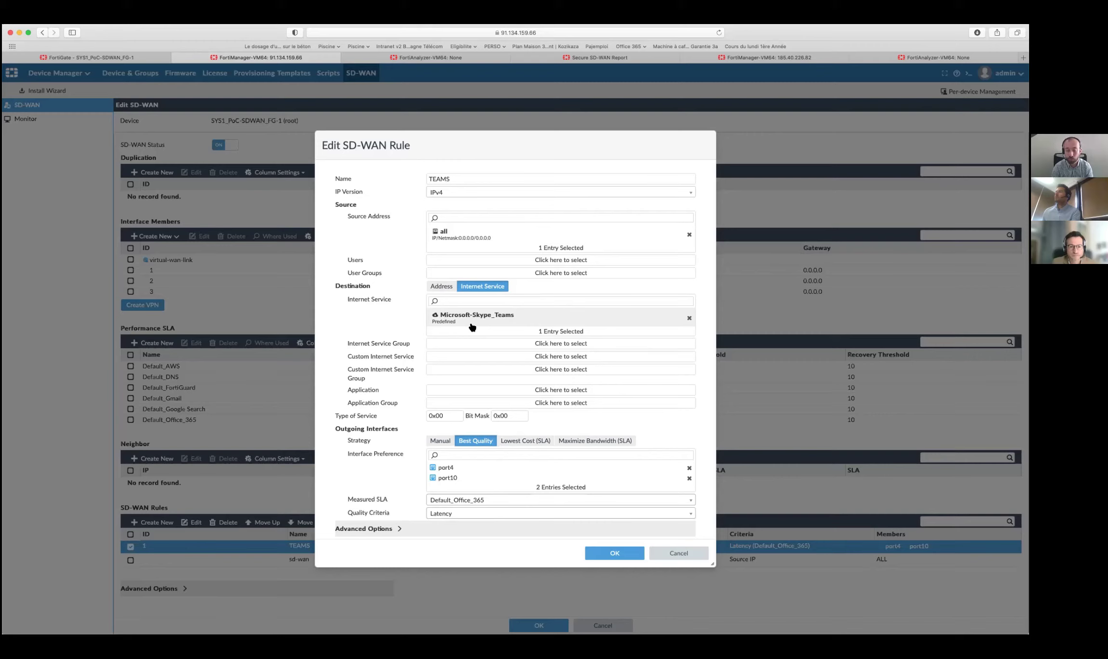
# - Remove Microsoft-Skype_Teams from the TEAMS rule's internet service destinations and add it back by searching for "tea"
pyautogui.click(505, 316)
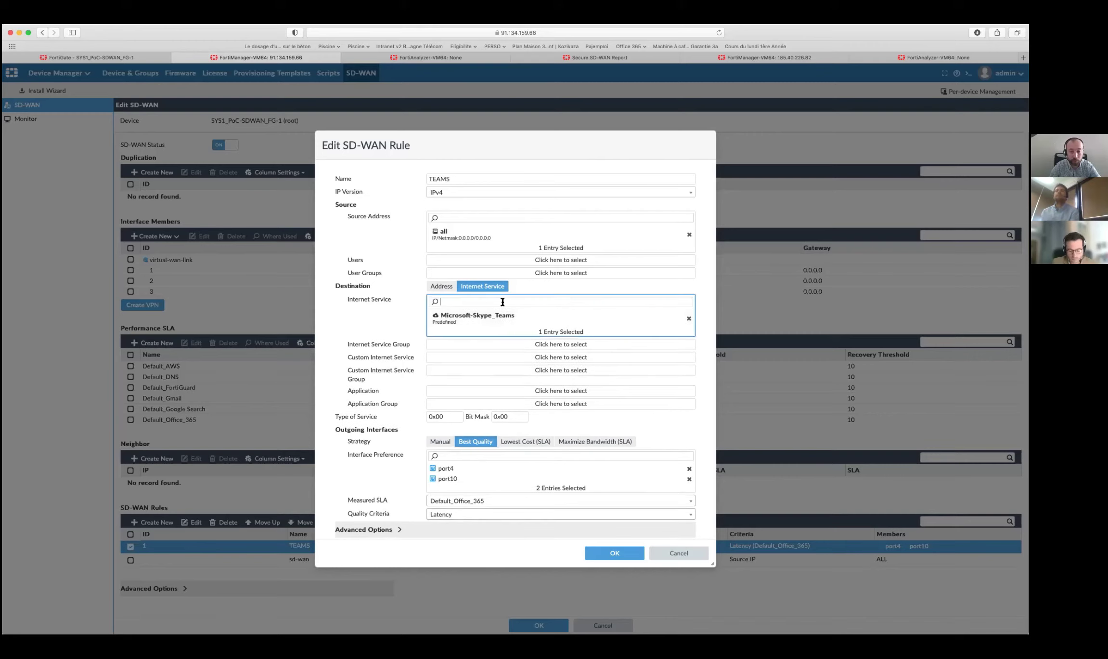
pyautogui.click(551, 330)
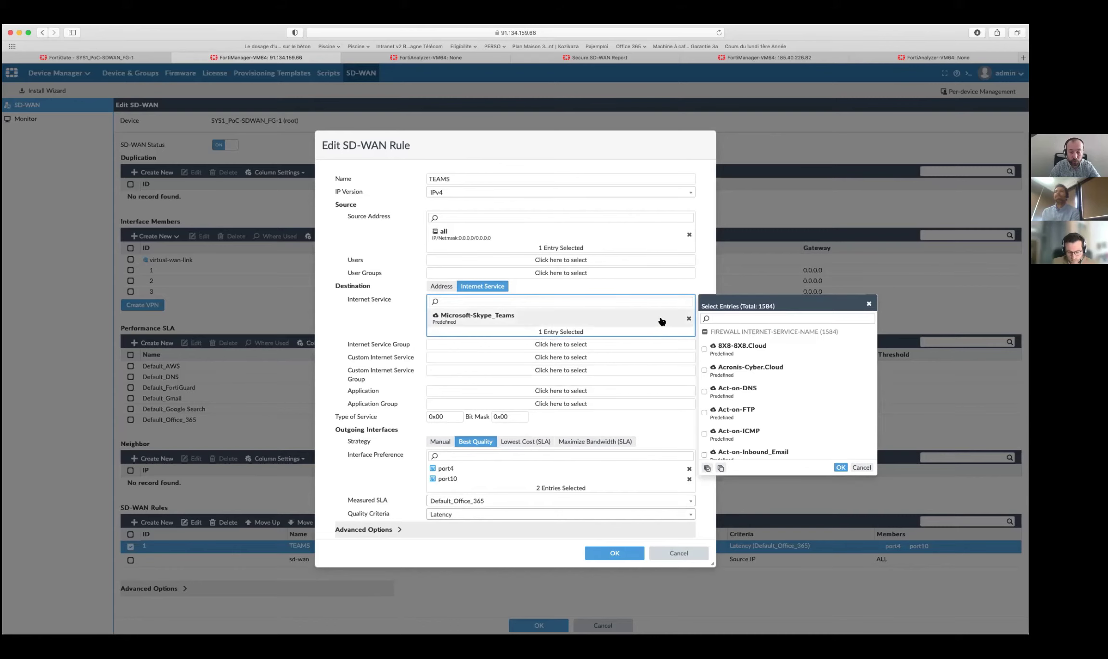
pyautogui.click(688, 318)
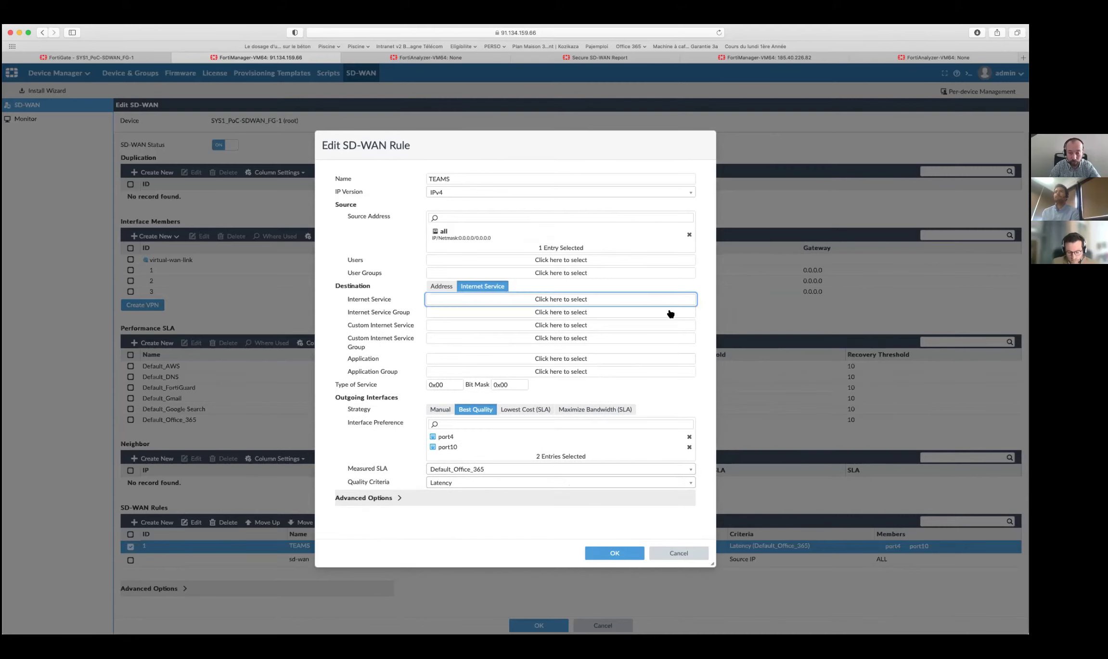
pyautogui.click(626, 301)
pyautogui.write('tes')
pyautogui.press('BackSpace')
pyautogui.write('a')
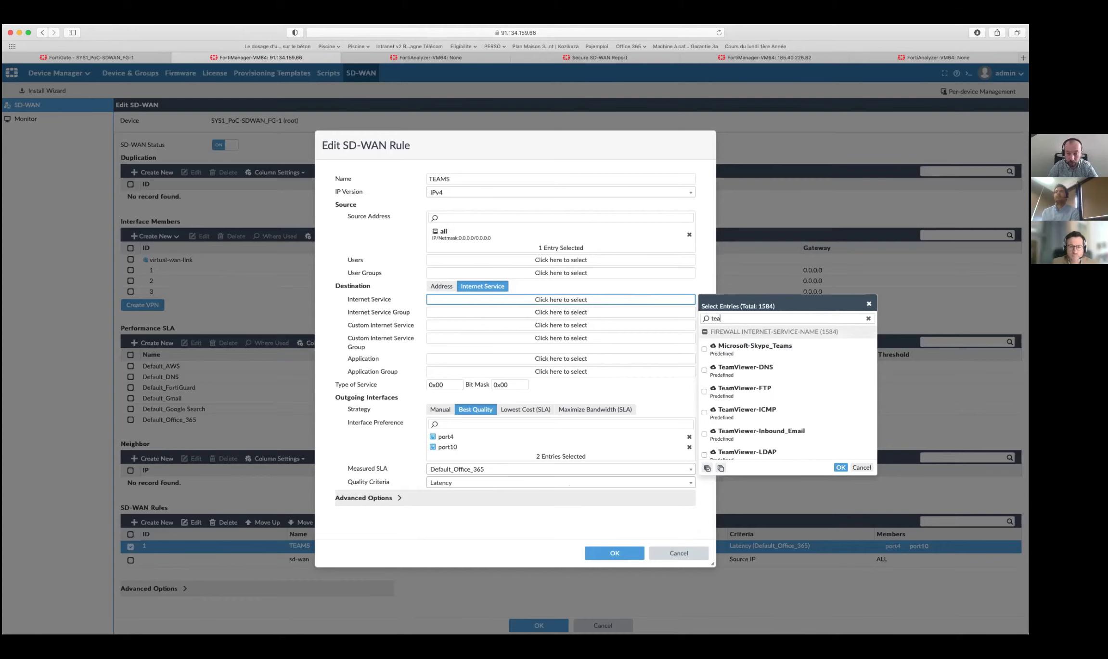
pyautogui.click(715, 350)
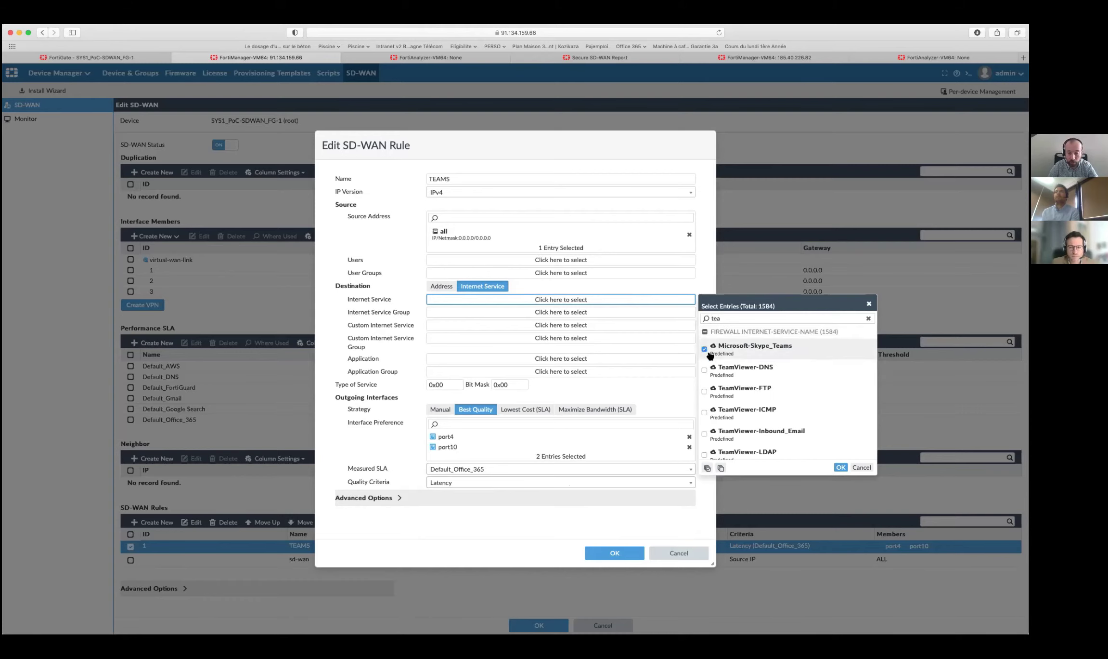
pyautogui.click(839, 469)
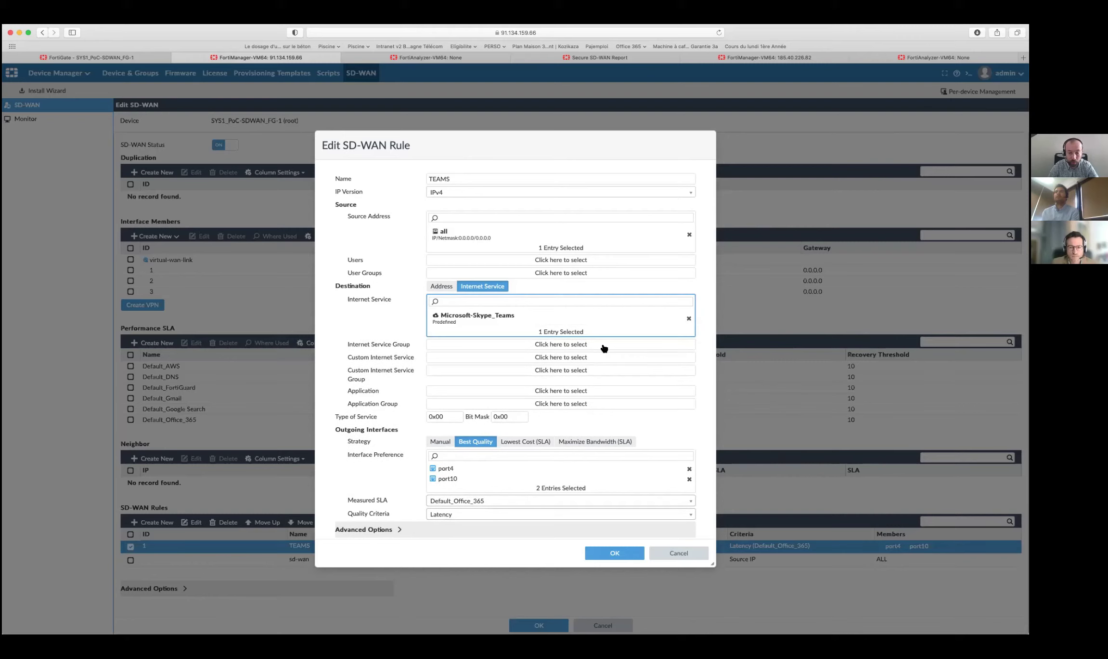
pyautogui.click(559, 345)
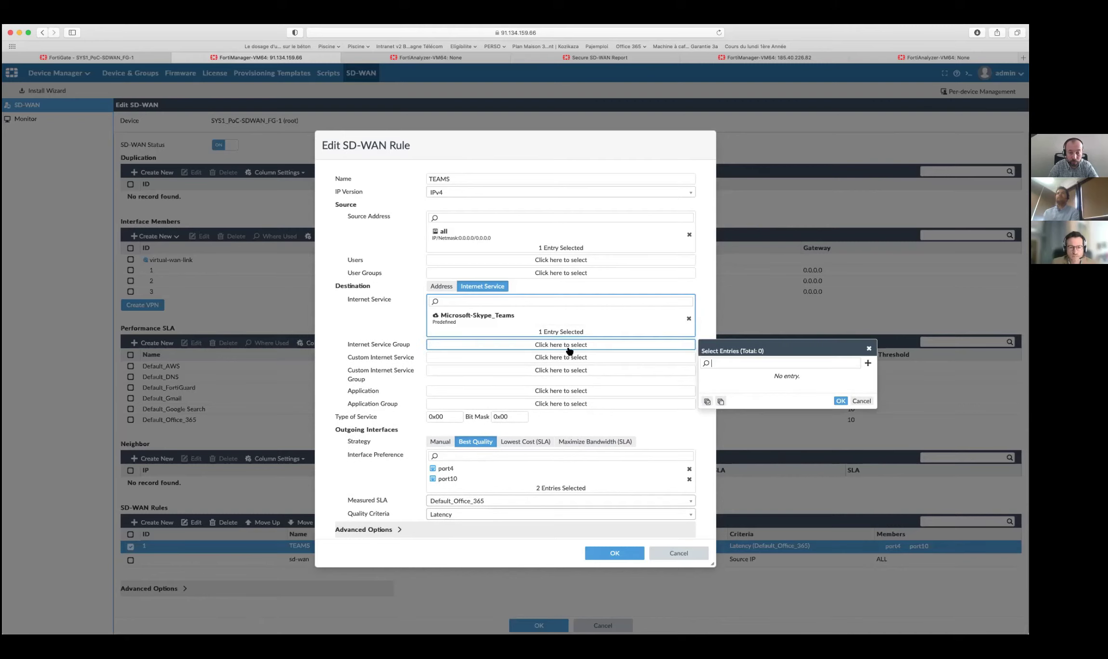
pyautogui.write('f')
pyautogui.press('BackSpace')
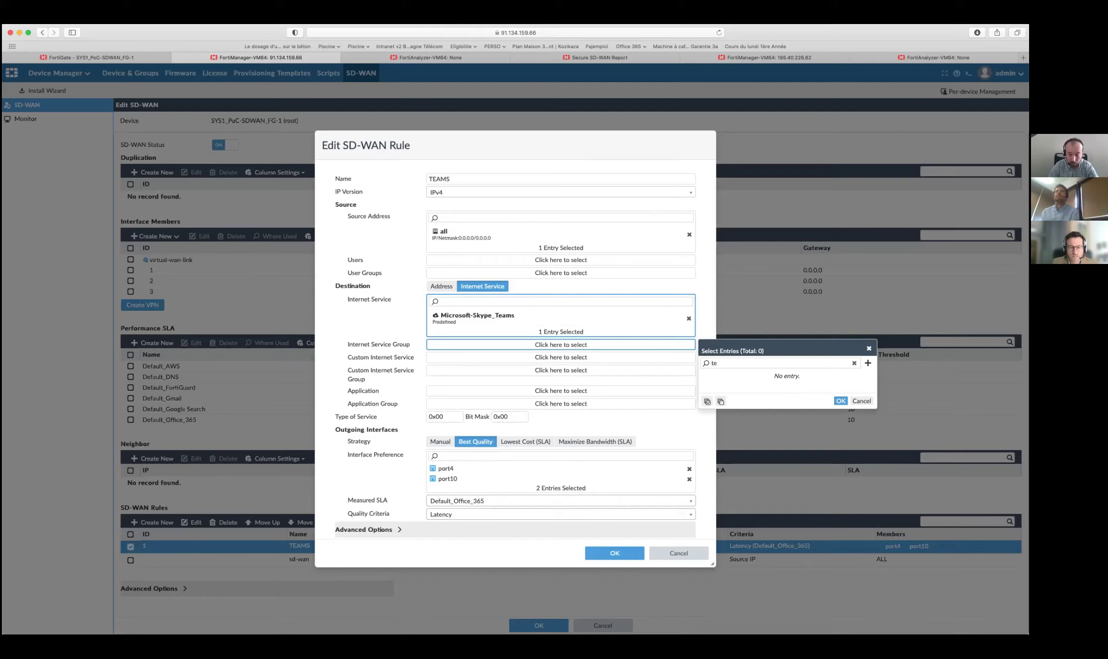
pyautogui.click(865, 401)
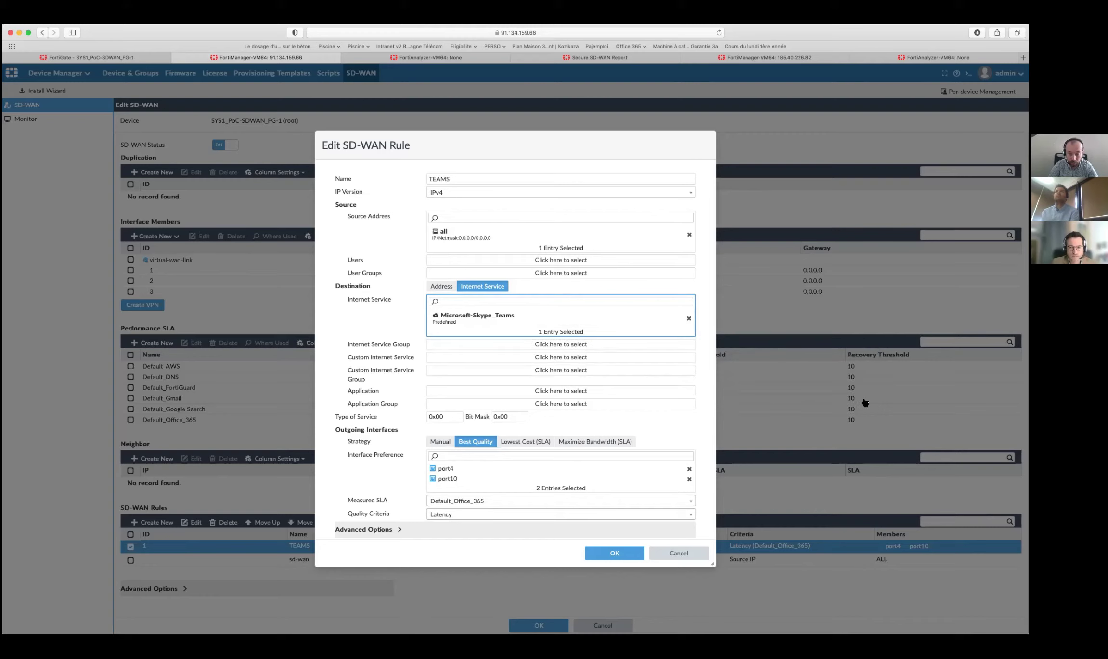
# - Add Microsoft-Office365.Published.Optimize to the TEAMS rule's internet service destinations
pyautogui.click(613, 332)
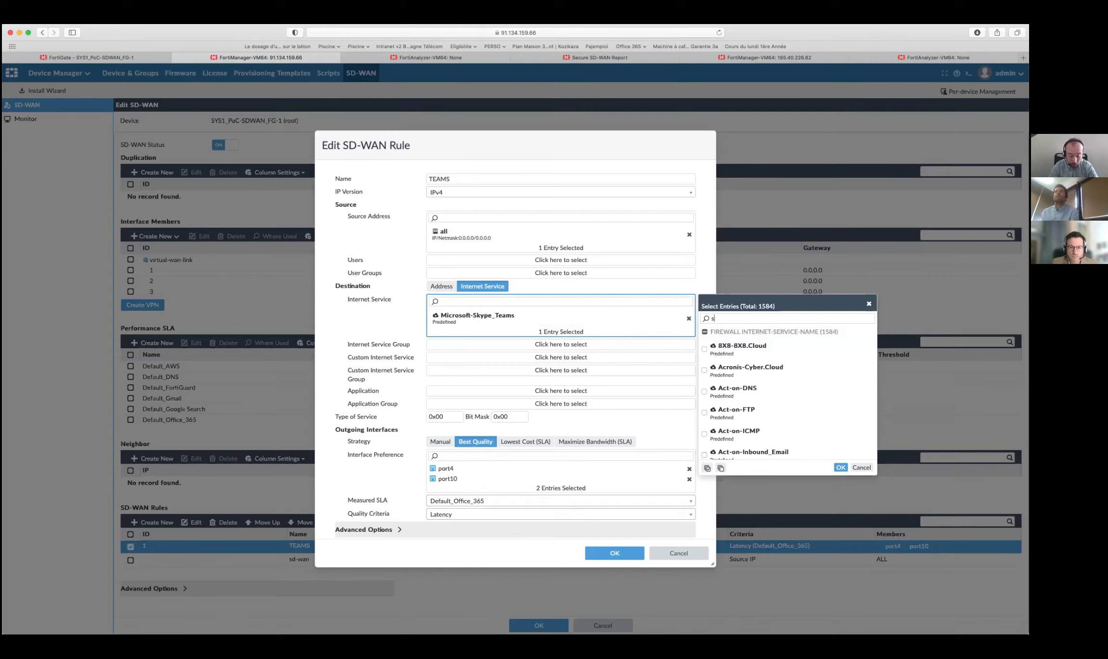
pyautogui.press('BackSpace')
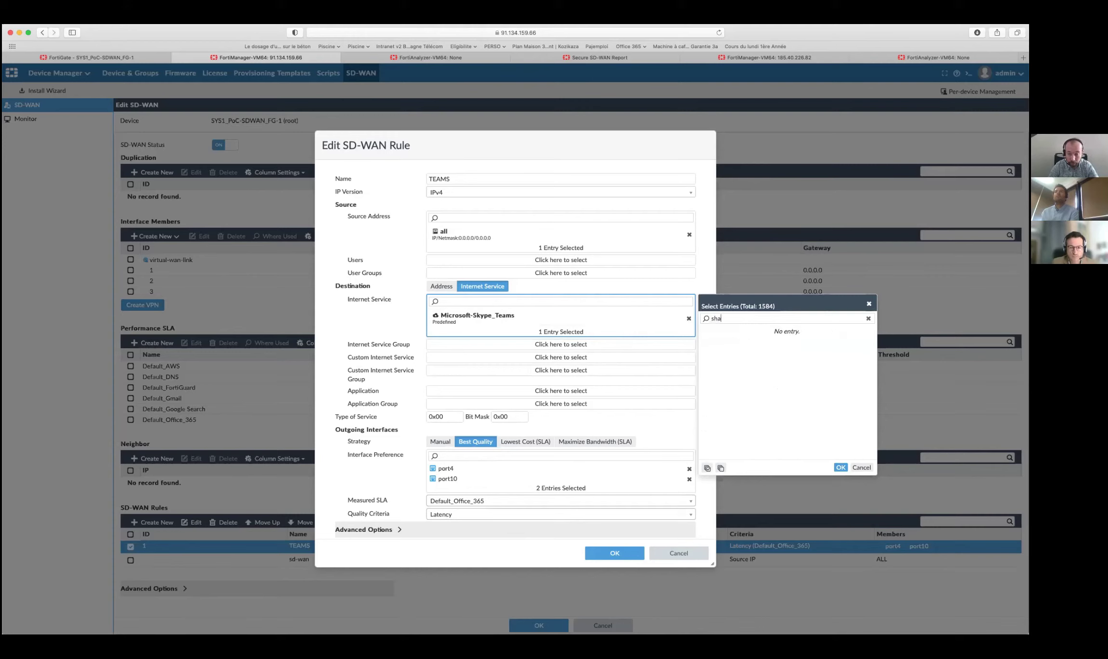
pyautogui.write('offi')
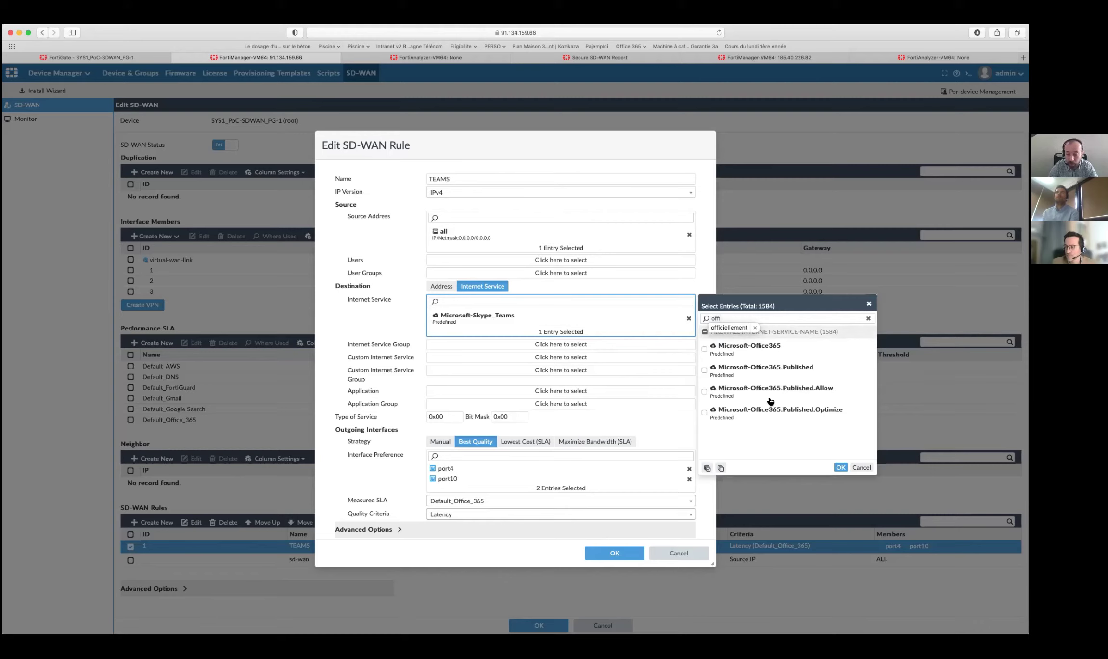
pyautogui.click(744, 410)
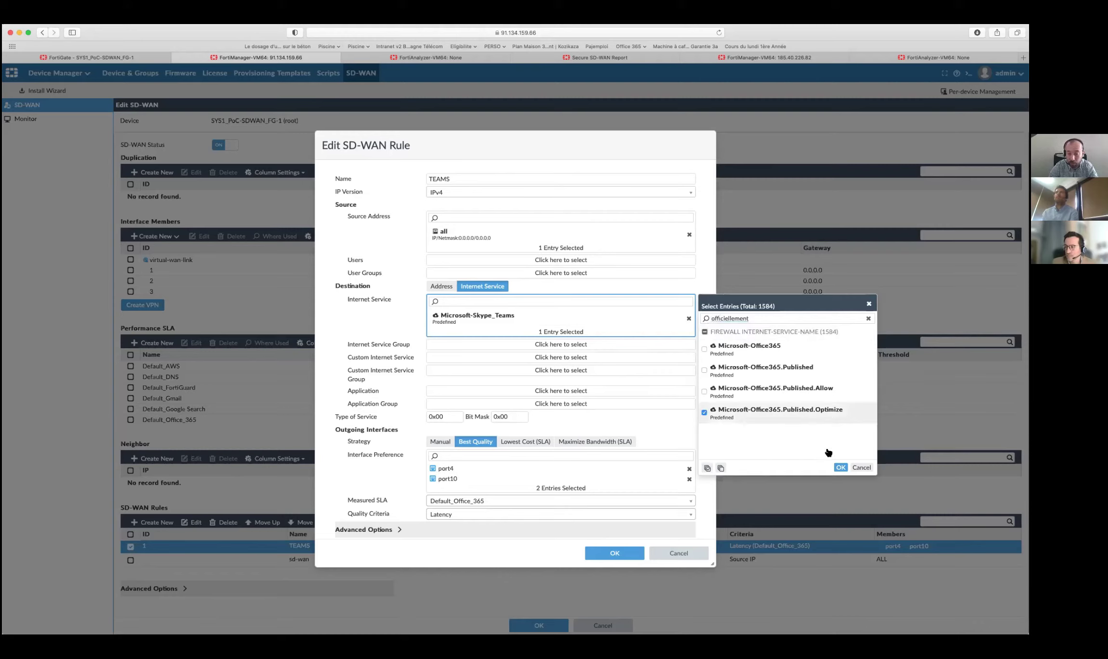
pyautogui.click(841, 467)
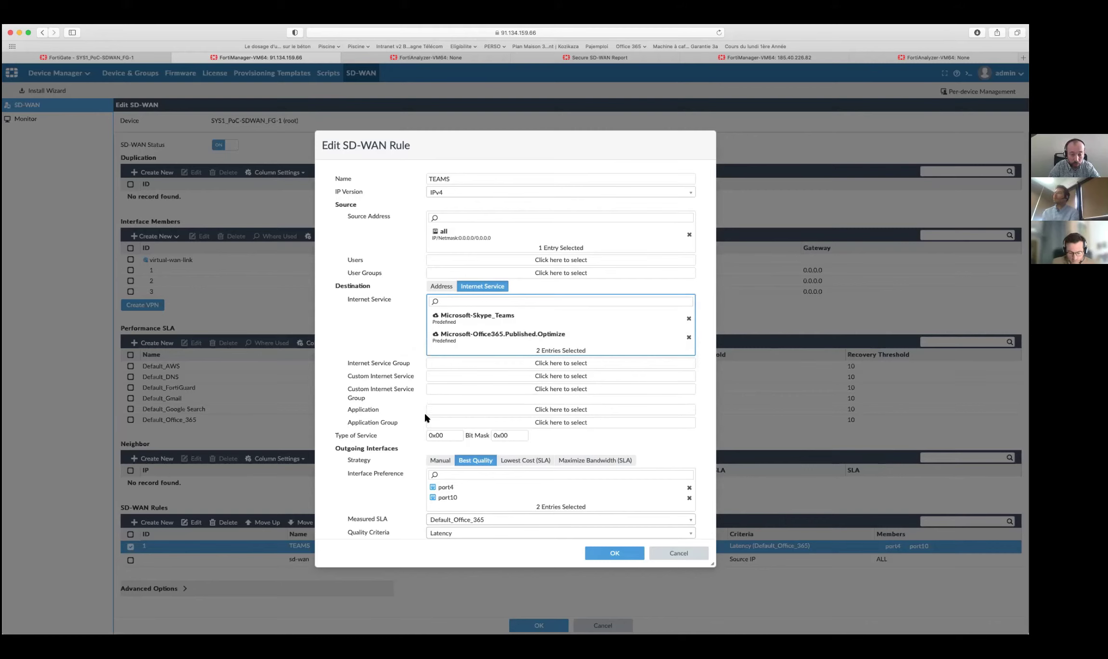
# - Check the Manual outgoing interface strategy, return to Best Quality, and save the TEAMS rule
pyautogui.scroll(-2, 426, 415)
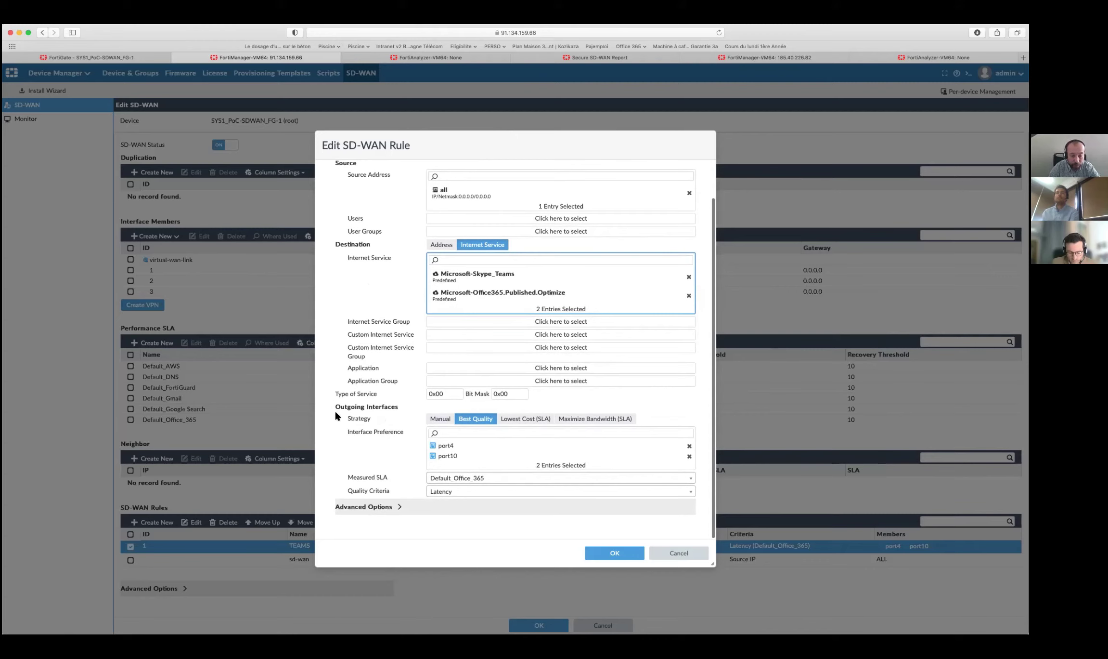
pyautogui.click(437, 421)
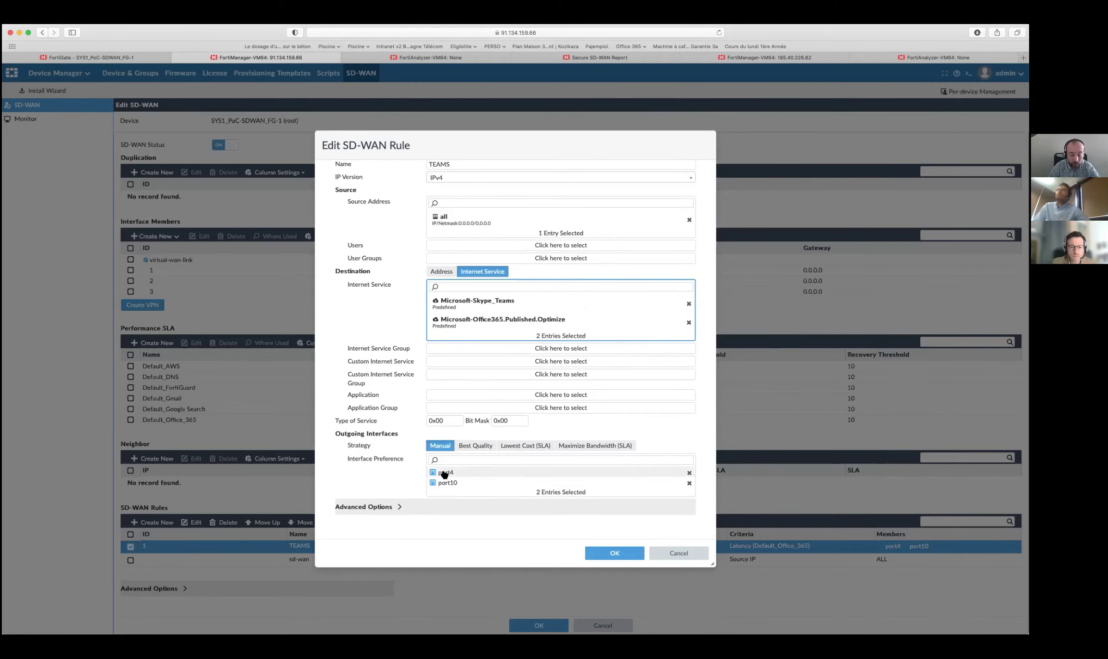
pyautogui.click(473, 450)
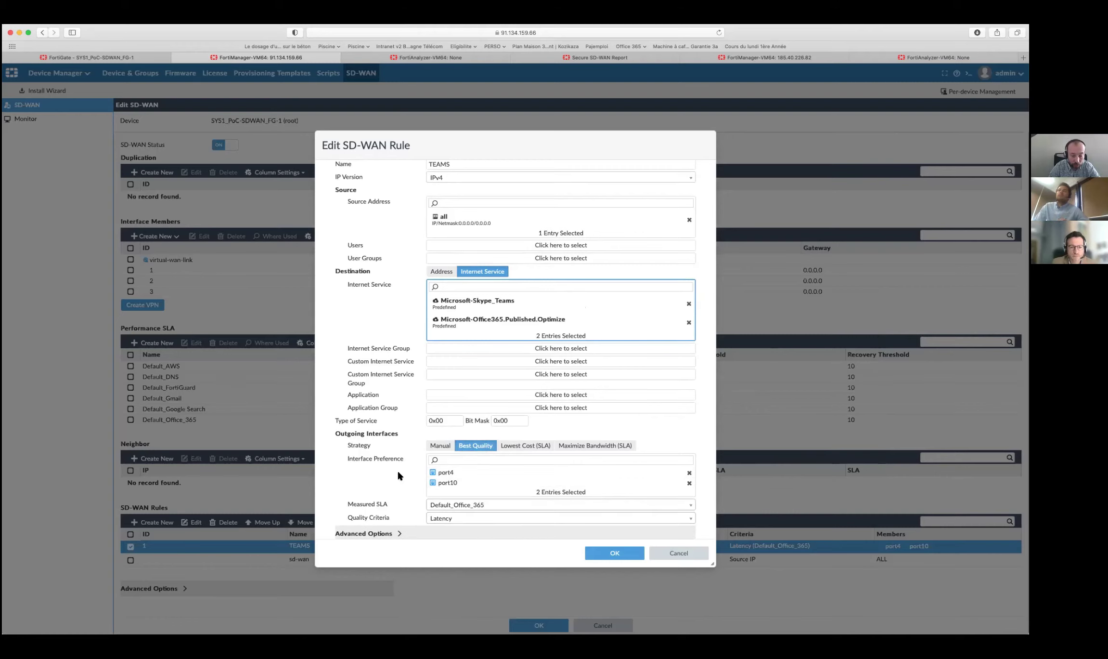
pyautogui.scroll(-2, 396, 476)
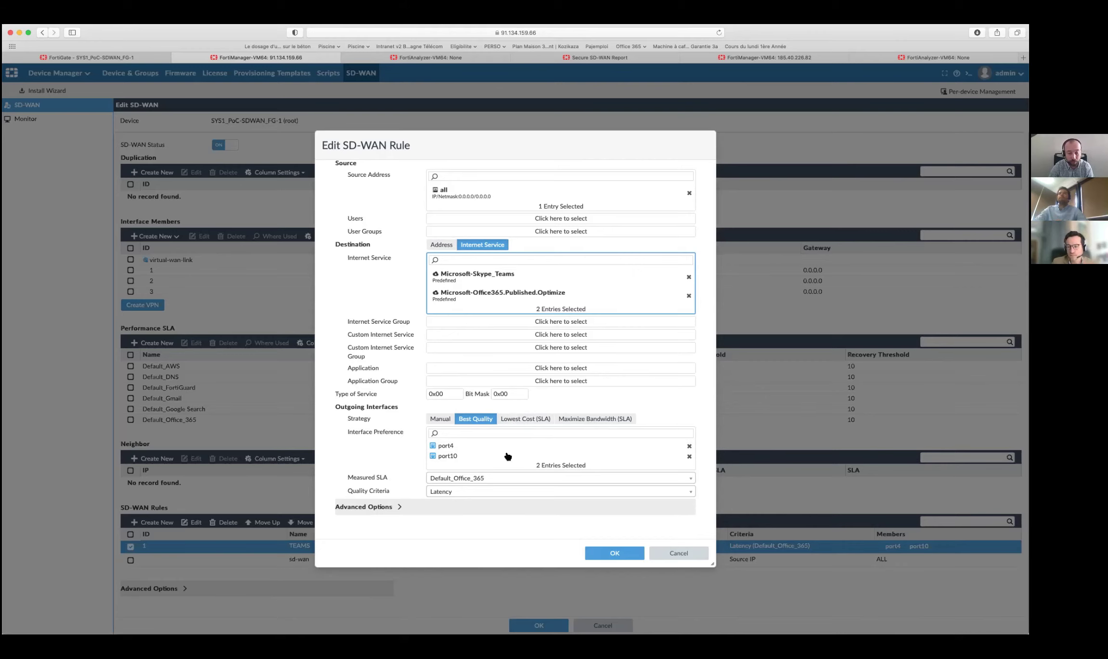
pyautogui.click(613, 553)
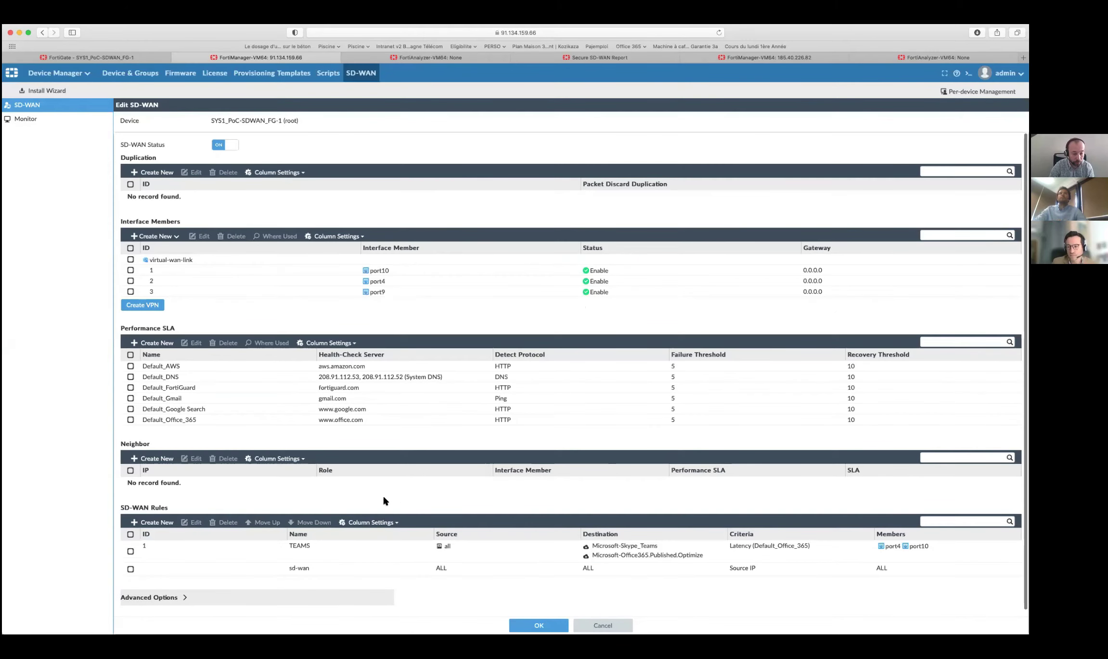
pyautogui.scroll(-1, 384, 501)
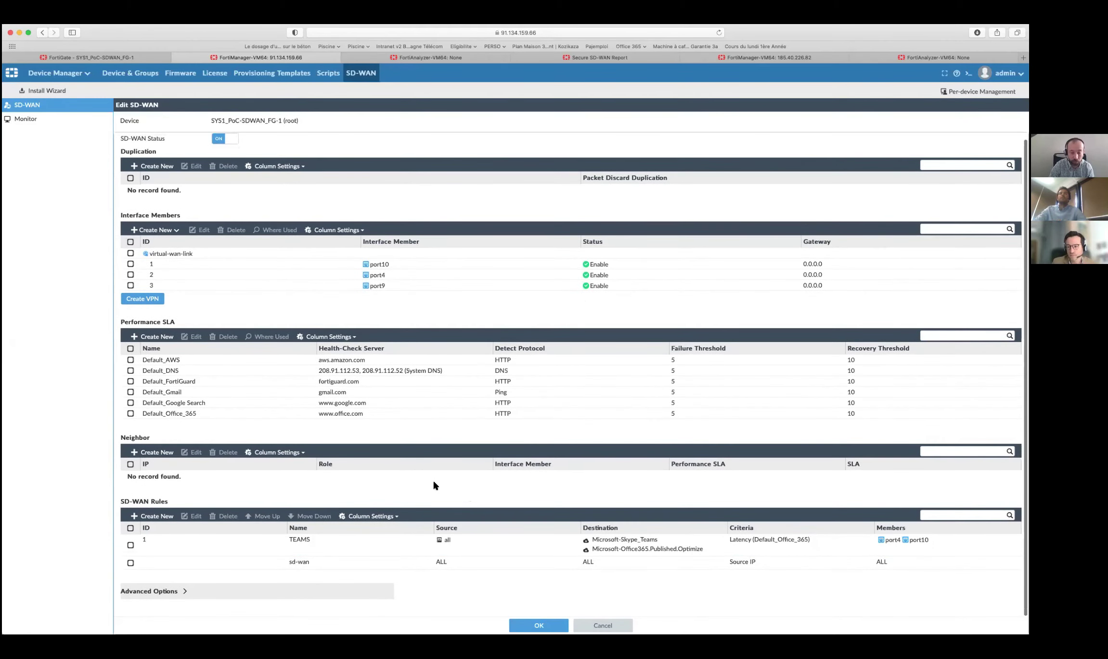
pyautogui.scroll(1, 430, 441)
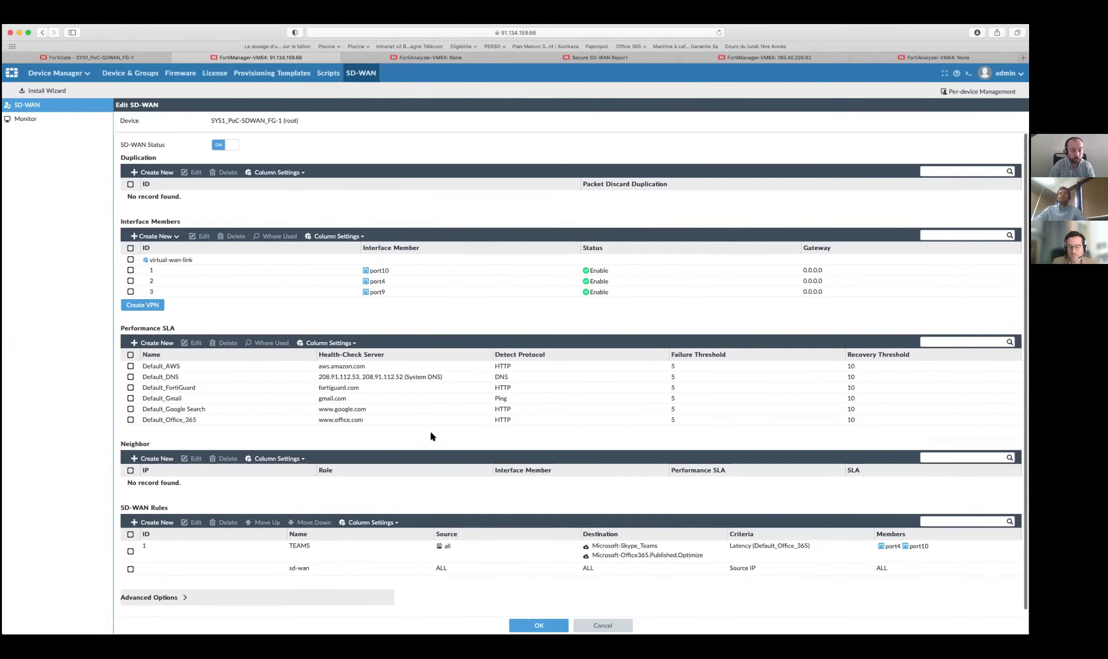
pyautogui.click(433, 419)
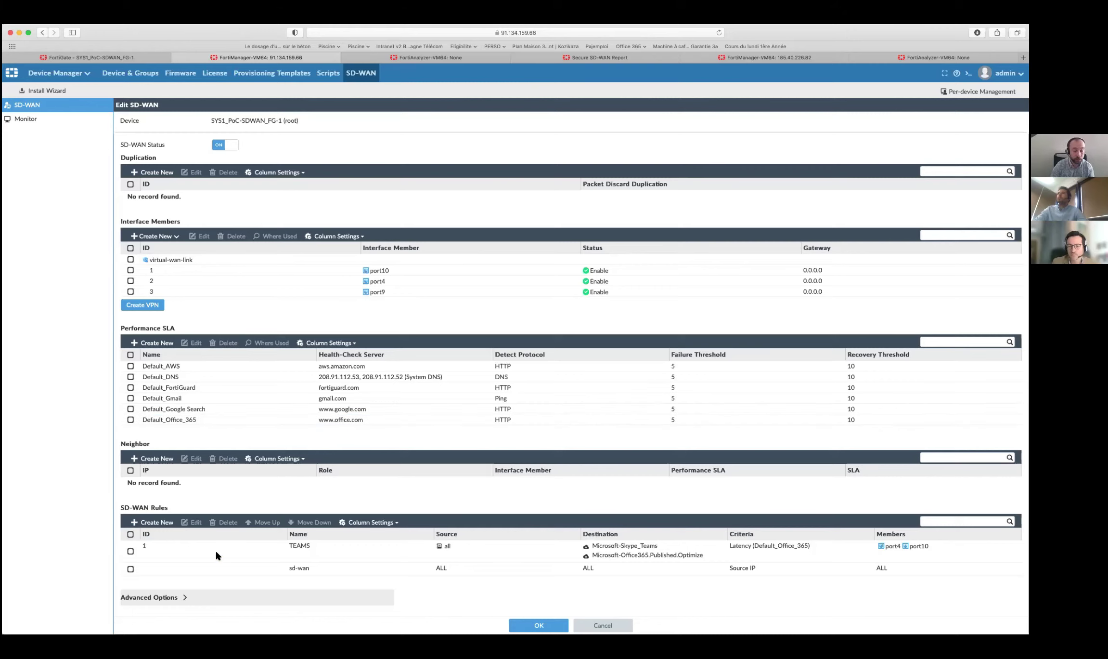
pyautogui.click(156, 523)
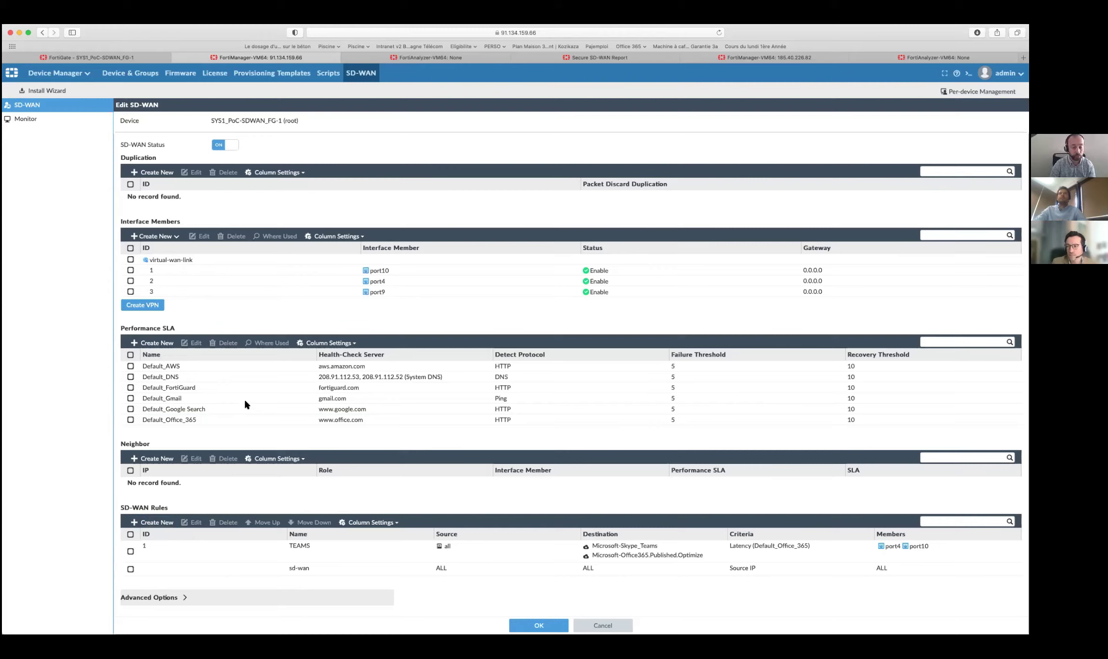
# - Switch to the FortiManager at 185.40.226.82 and view the SD-WAN monitor of the CER_PCH_Aigrefeuille device
pyautogui.click(717, 59)
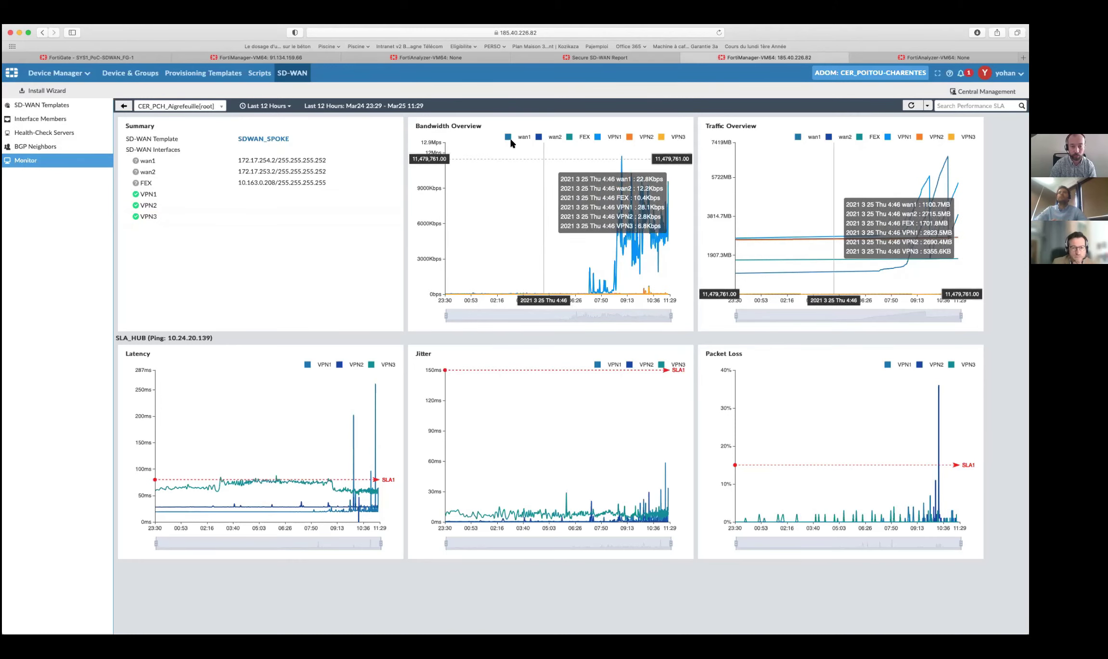
# - Hide the wan2 and FEX series in the bandwidth and traffic overview charts, and show them again
pyautogui.click(539, 139)
pyautogui.click(569, 140)
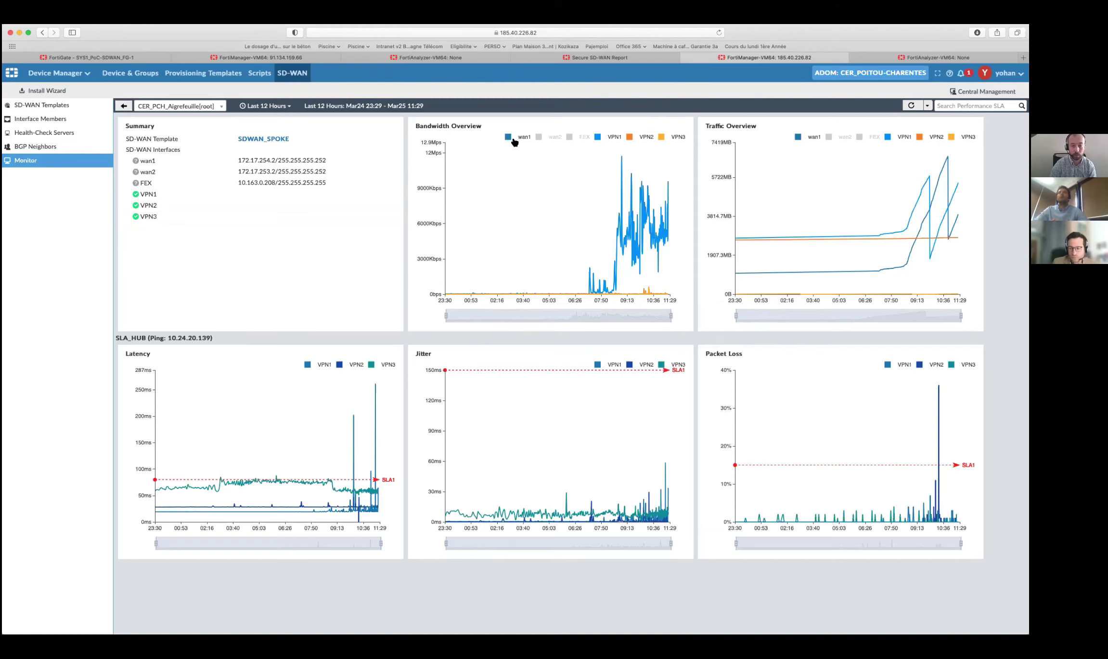
pyautogui.click(539, 139)
pyautogui.click(570, 138)
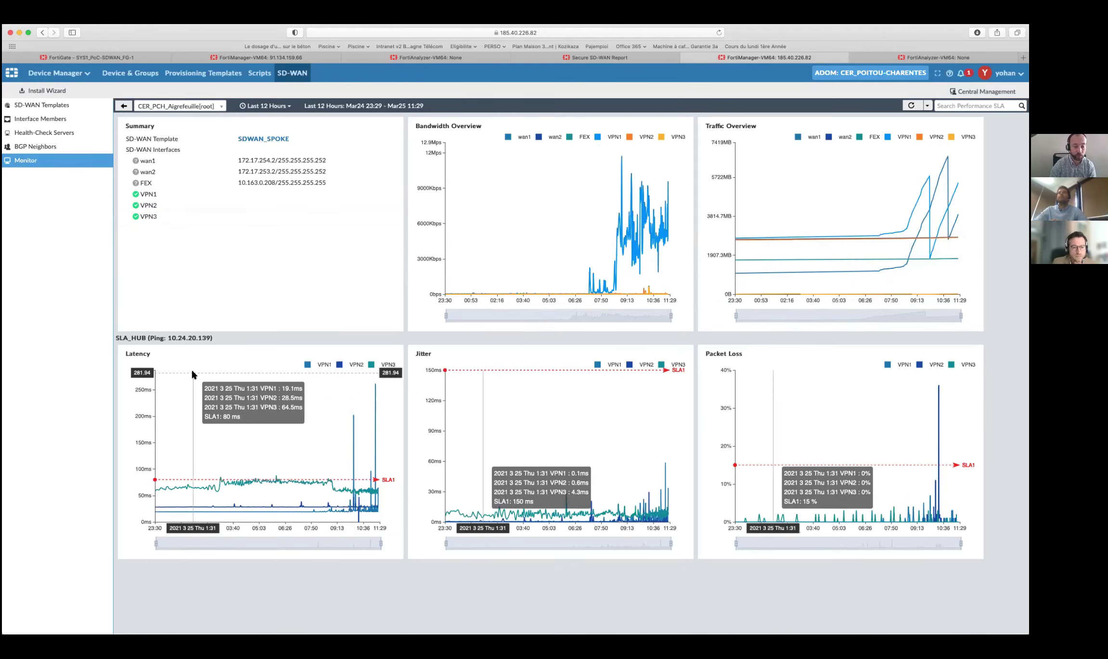
# - Narrow the time window of the SLA_HUB charts, and set the SD-WAN monitor's period to Last 1 Hour
pyautogui.scroll(1, 191, 370)
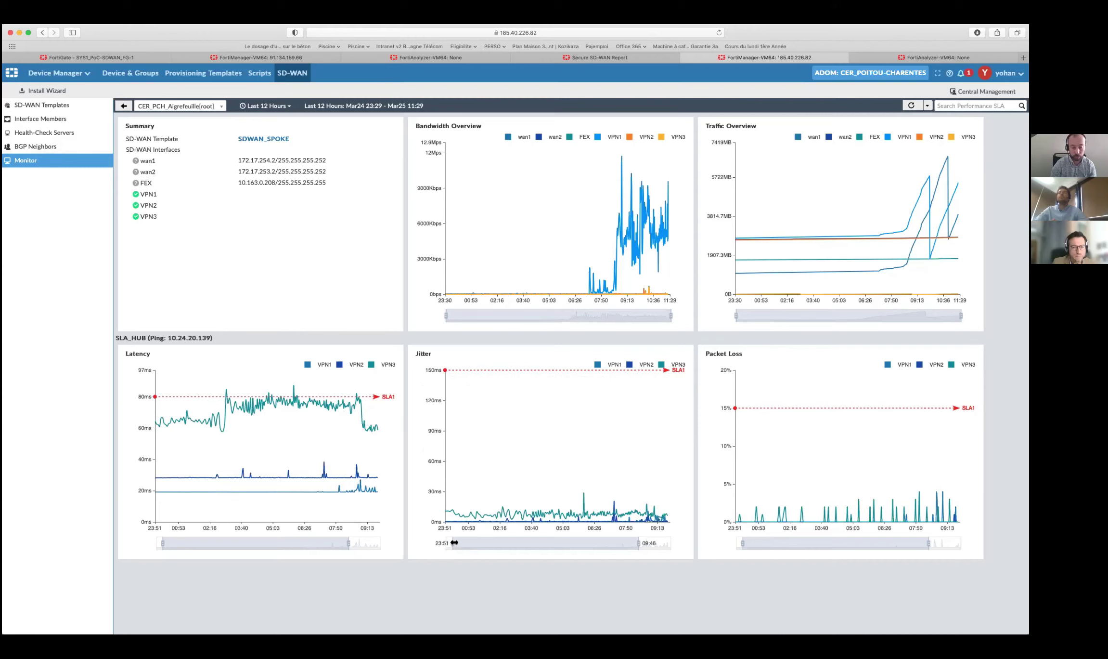
pyautogui.moveTo(463, 542); pyautogui.dragTo(494, 543)
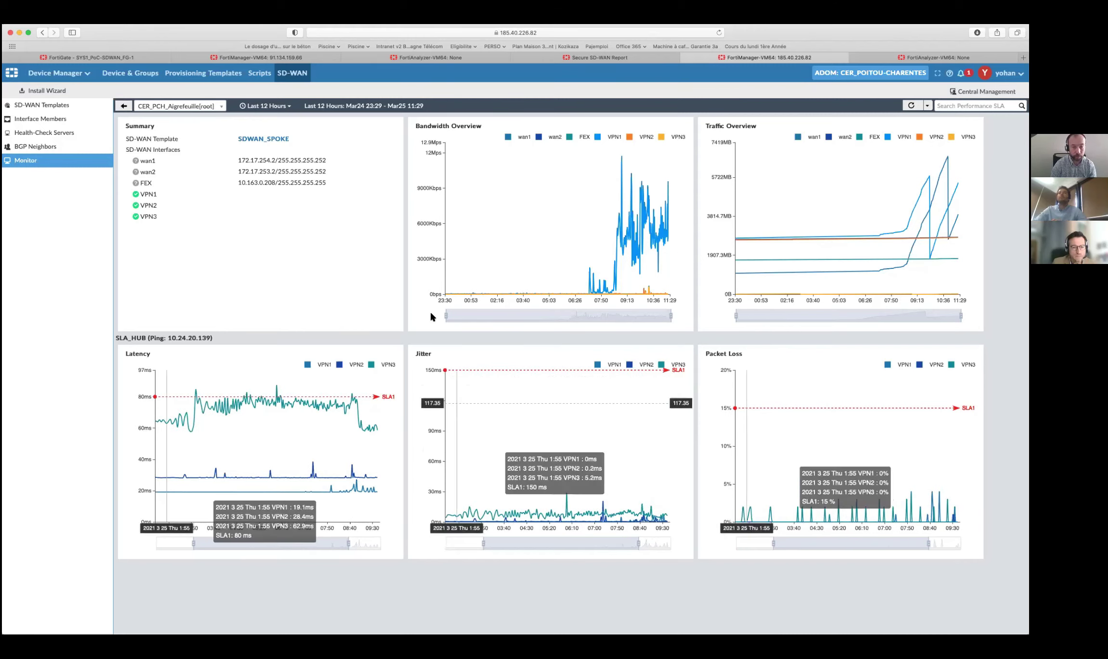
pyautogui.click(291, 107)
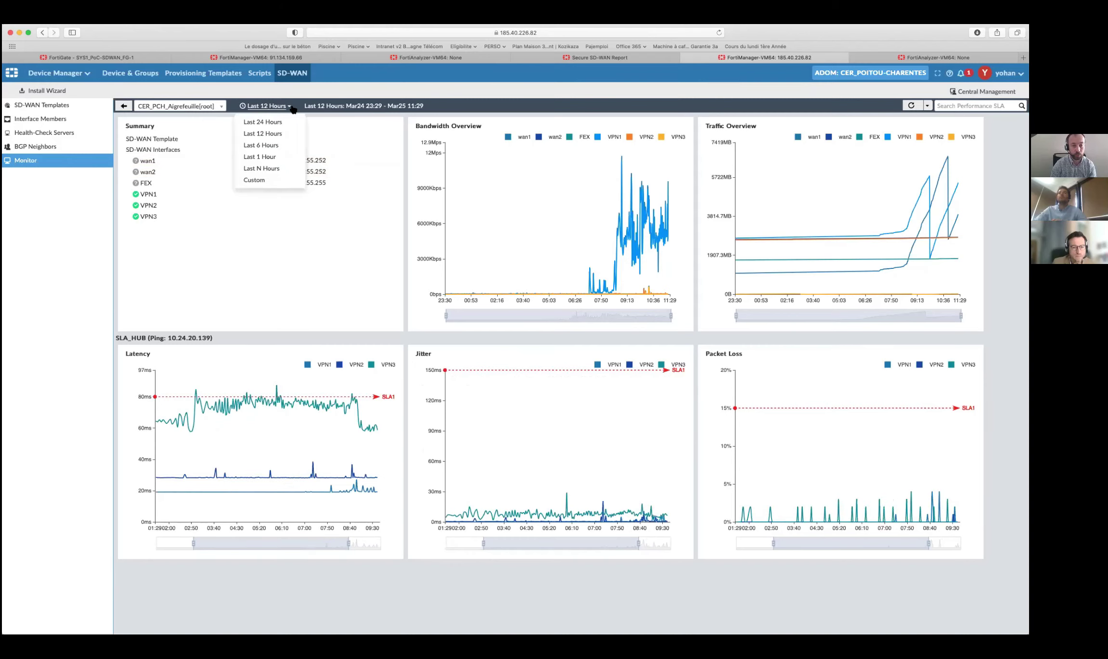
pyautogui.click(276, 159)
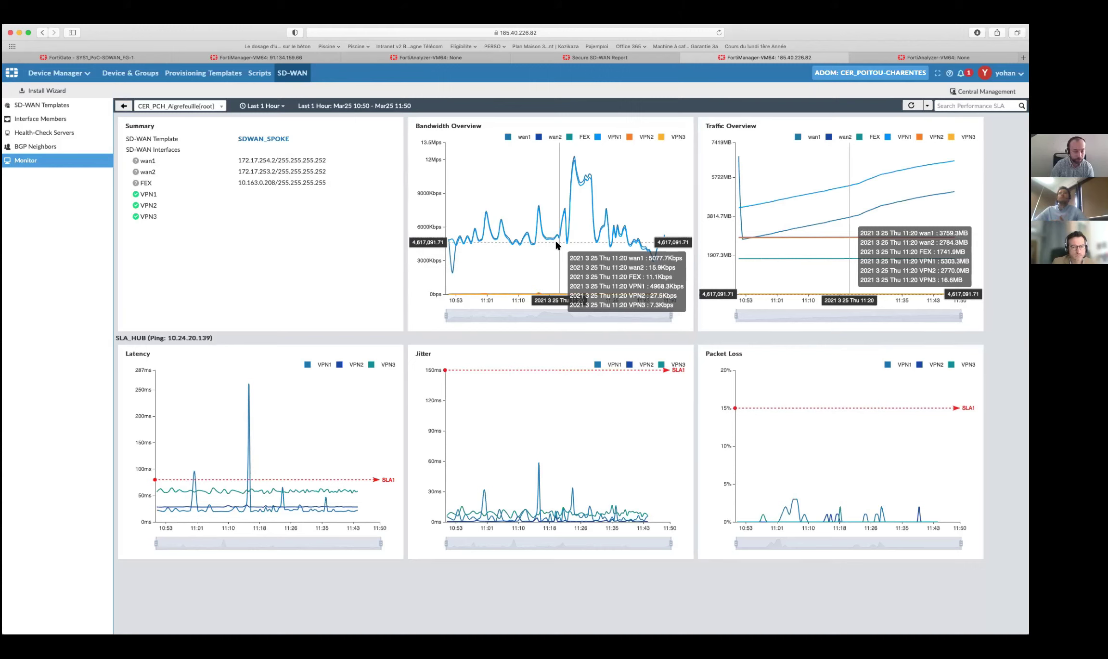
# - Switch to the FortiManager at 91.134.159.66 and open its policy packages under Policy & Objects
pyautogui.click(85, 74)
pyautogui.click(123, 115)
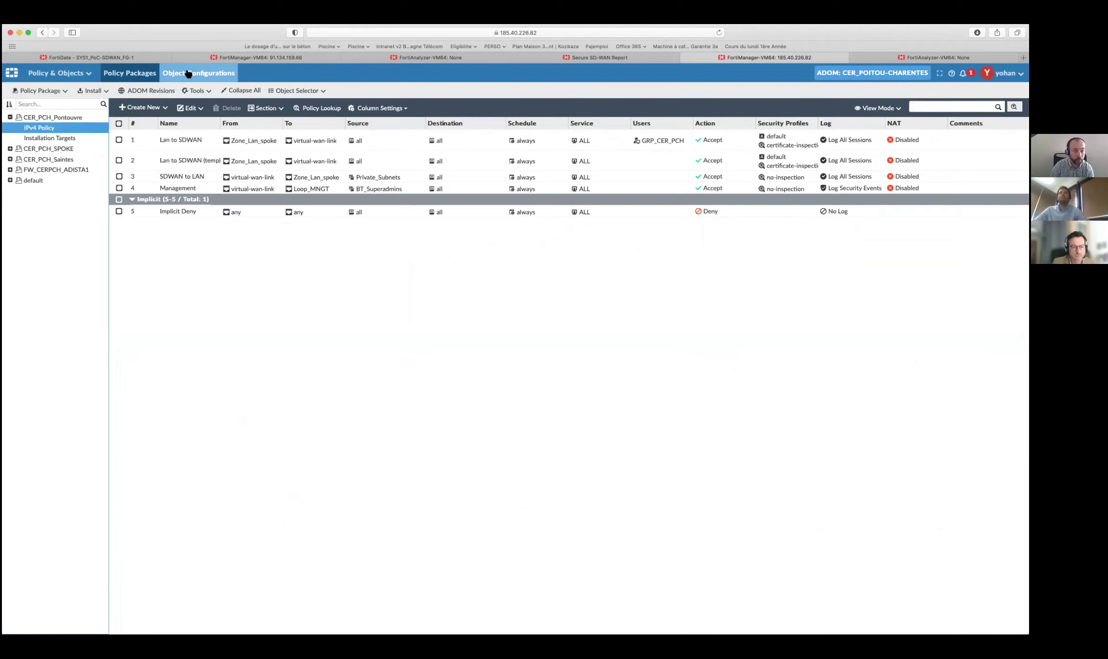
pyautogui.click(133, 60)
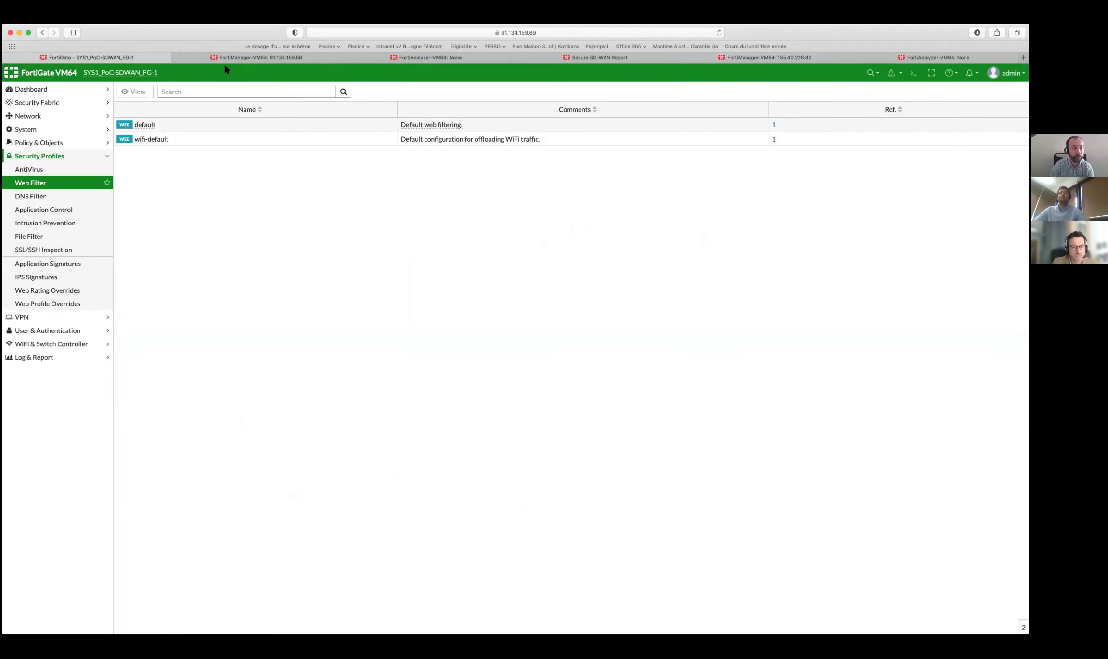
pyautogui.click(246, 57)
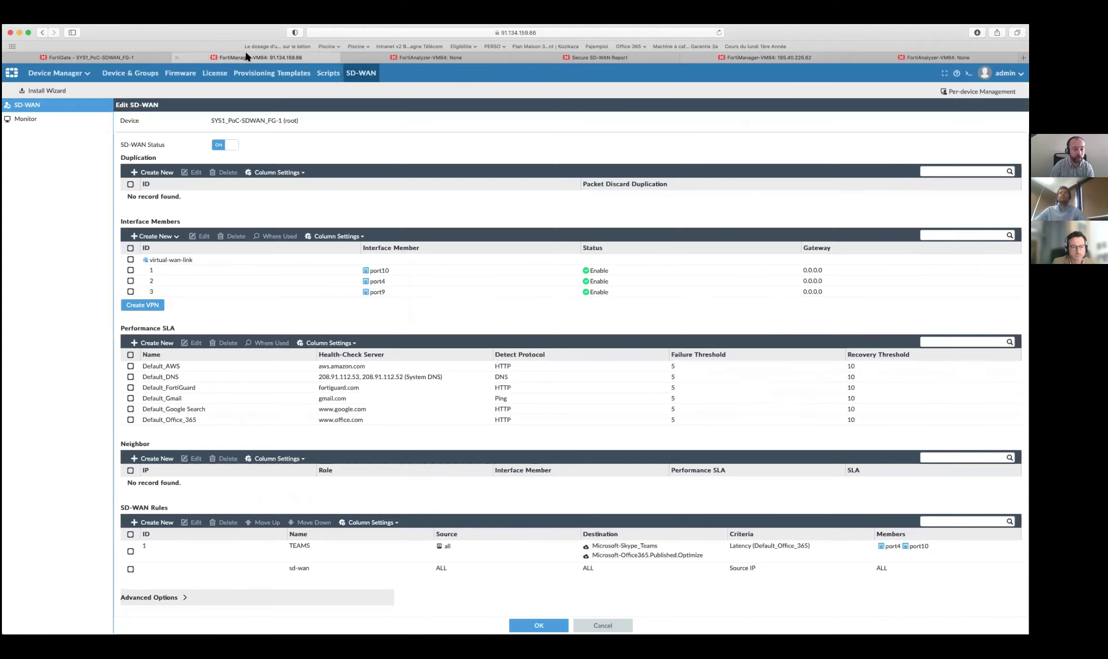
pyautogui.click(62, 74)
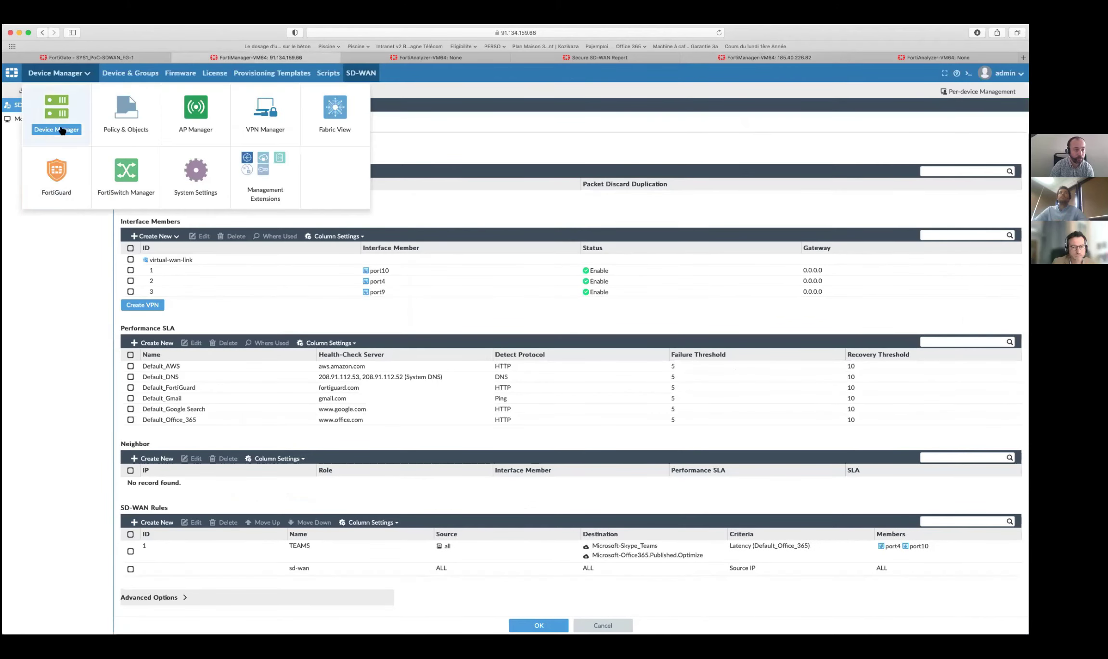
pyautogui.click(130, 116)
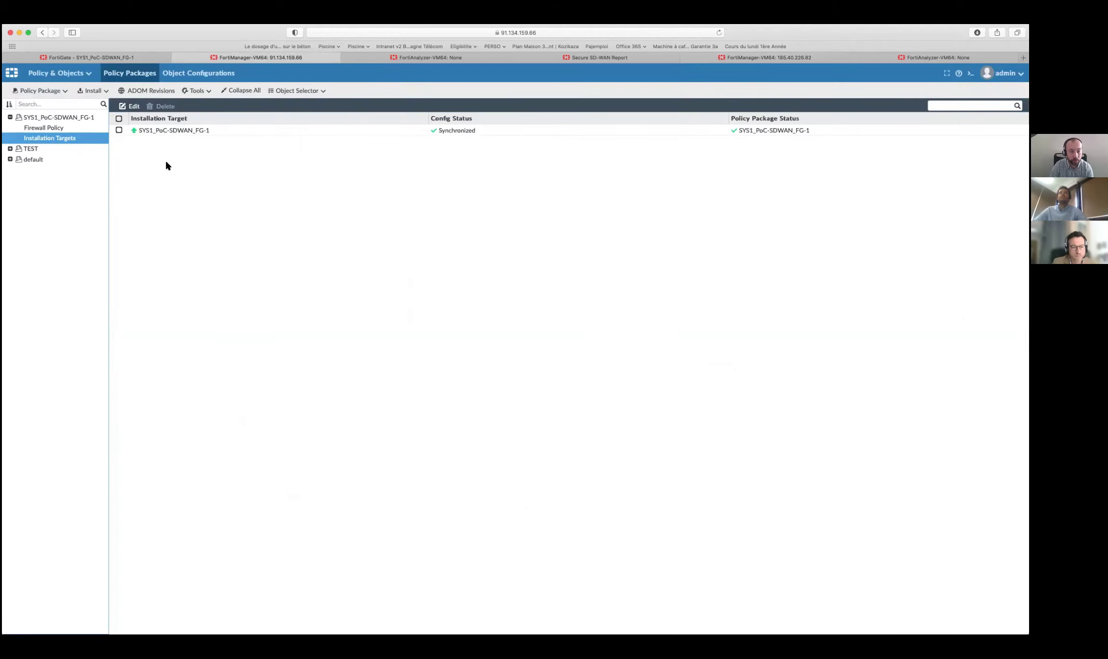
# - Examine the installation targets of the SYS1_PoC-SDWAN_FG-1 policy package and confirm the existing device selection
pyautogui.click(169, 132)
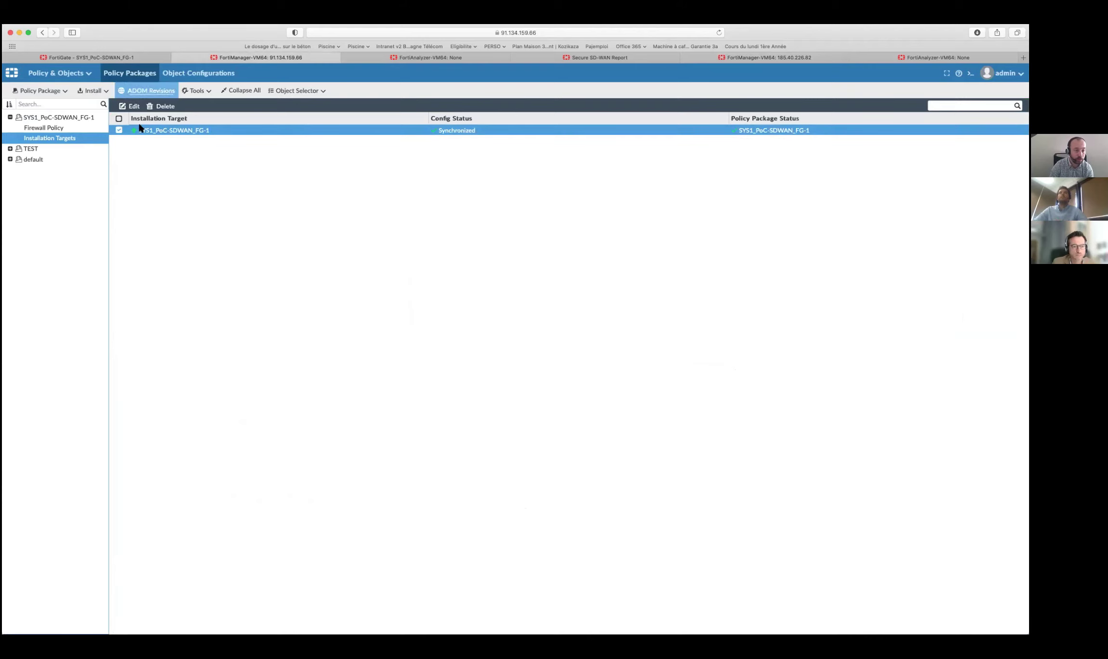
pyautogui.click(135, 107)
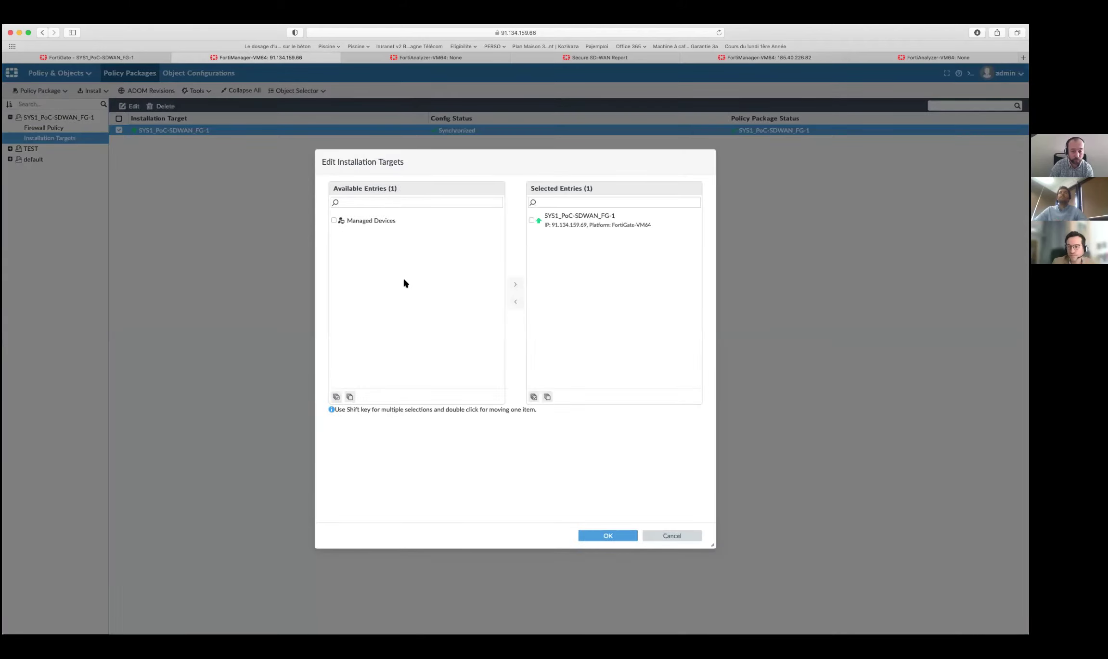
pyautogui.click(608, 534)
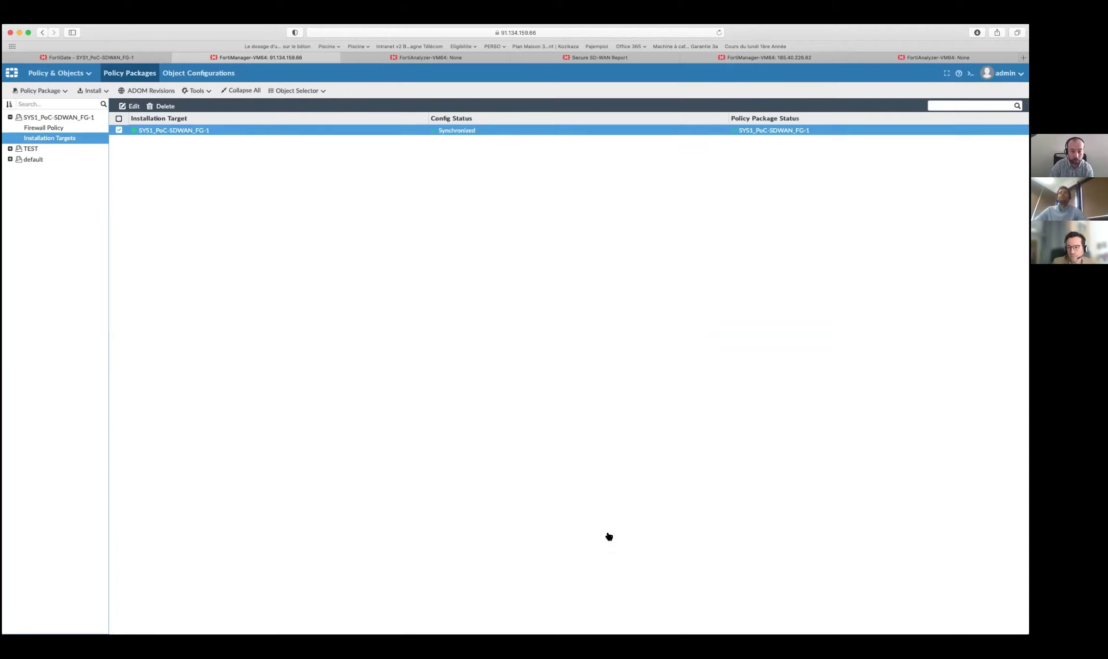
pyautogui.click(137, 107)
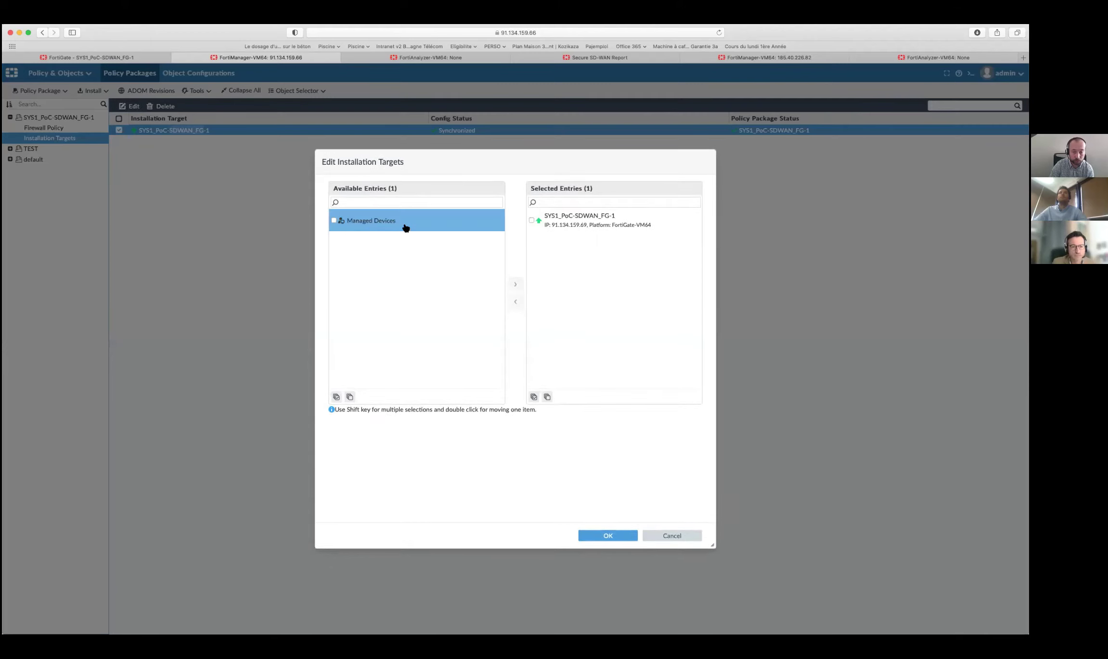
pyautogui.click(532, 221)
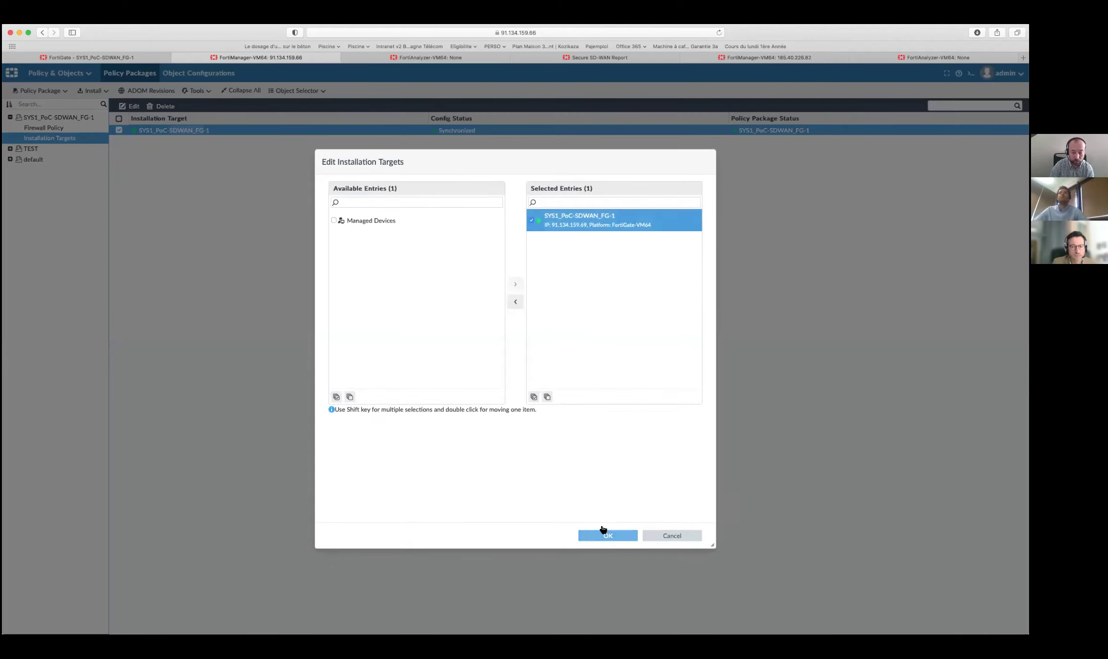
pyautogui.click(602, 532)
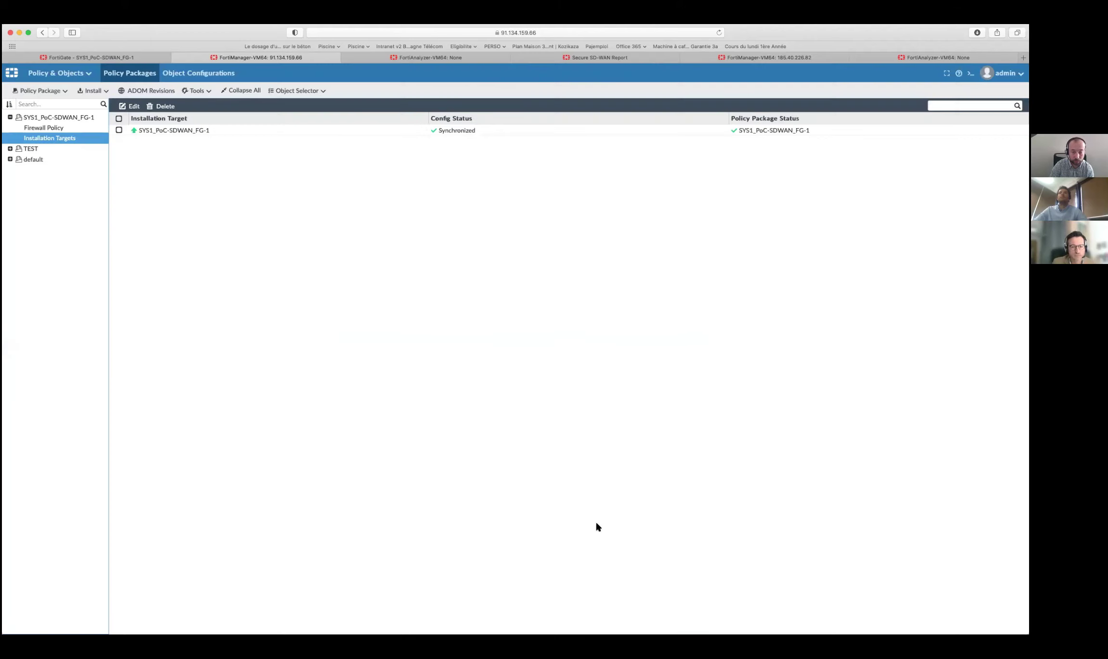
pyautogui.click(175, 128)
pyautogui.click(9, 149)
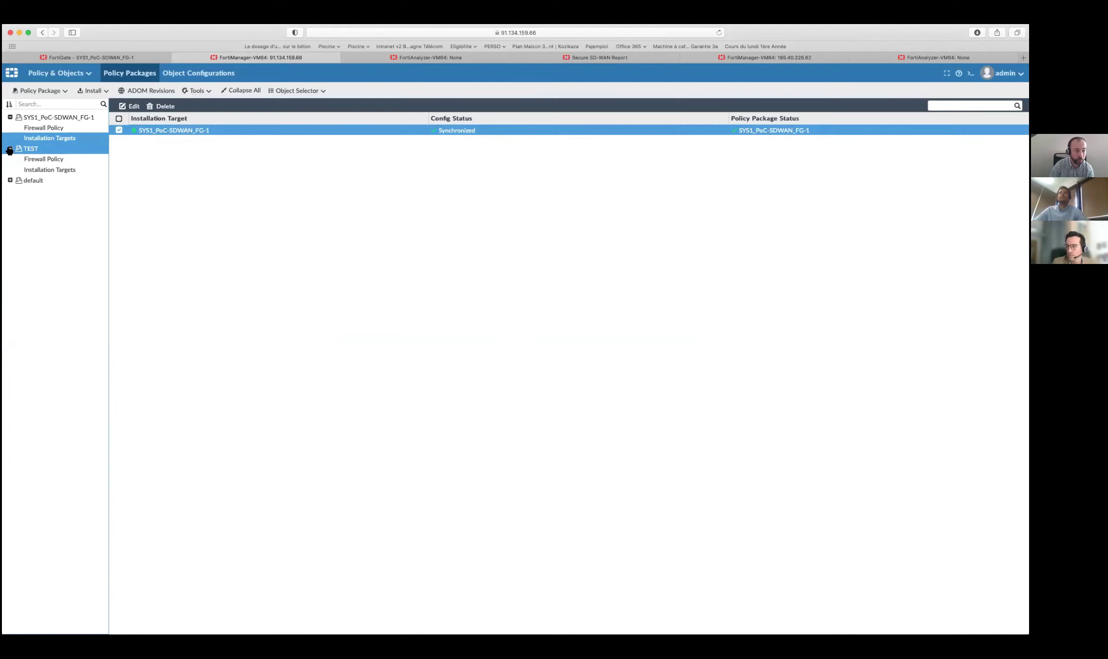
pyautogui.click(39, 159)
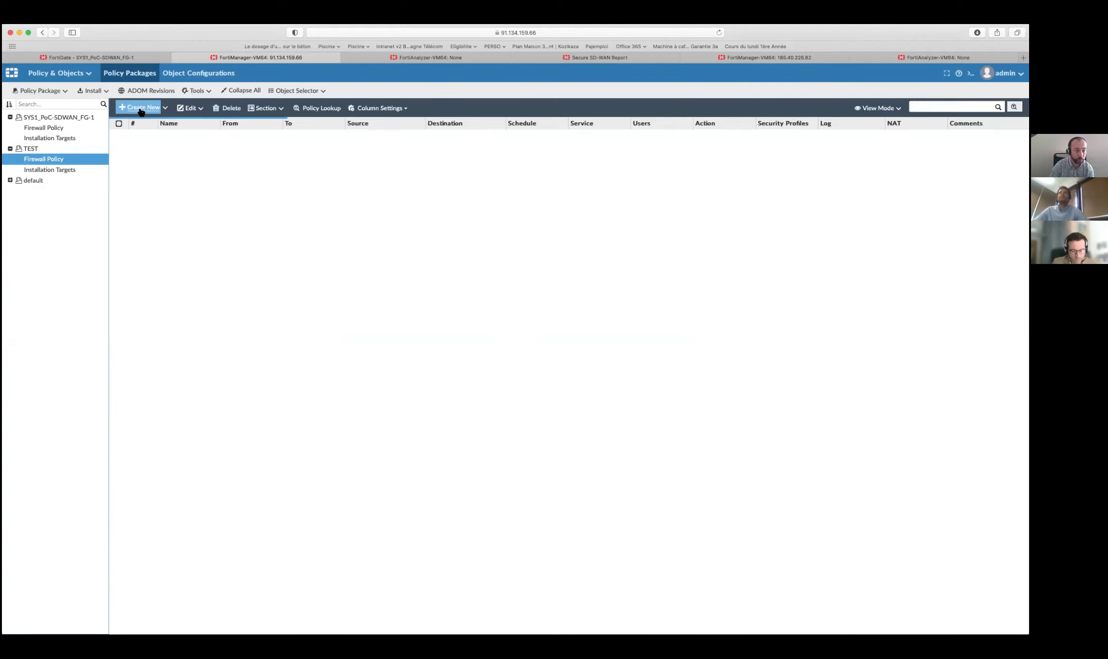
pyautogui.click(139, 108)
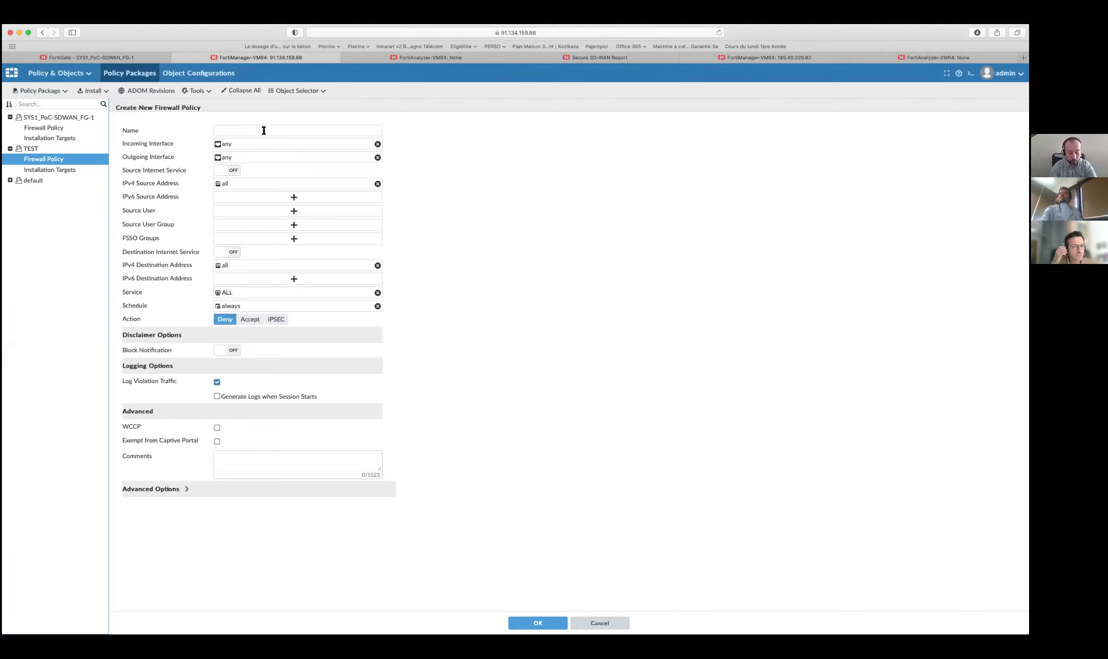
pyautogui.write('test')
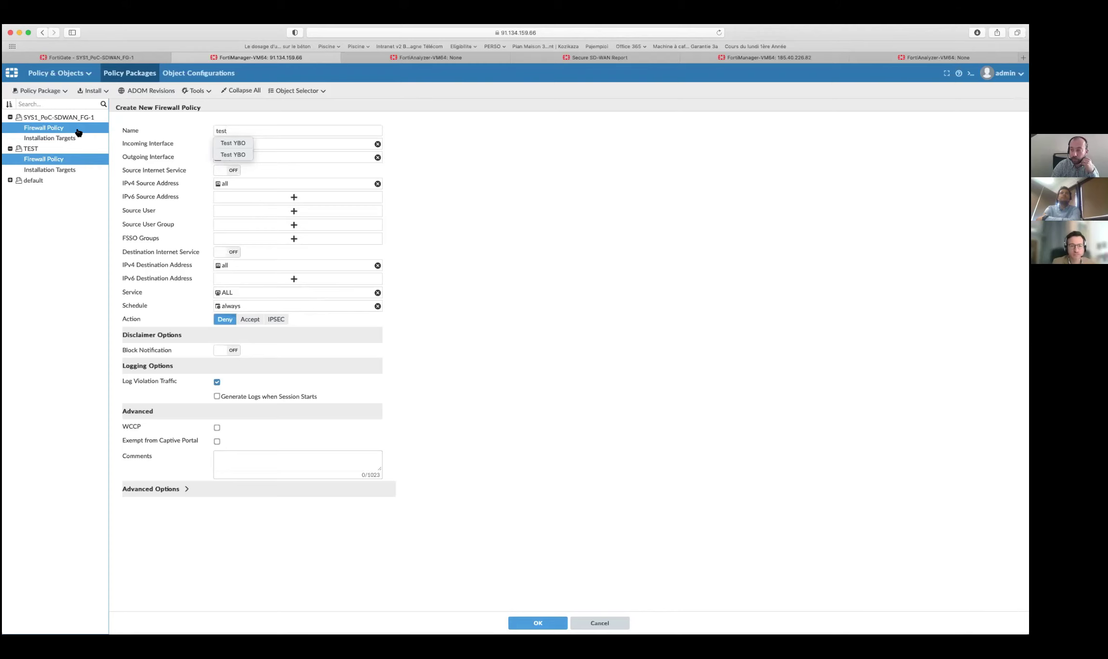
pyautogui.click(46, 162)
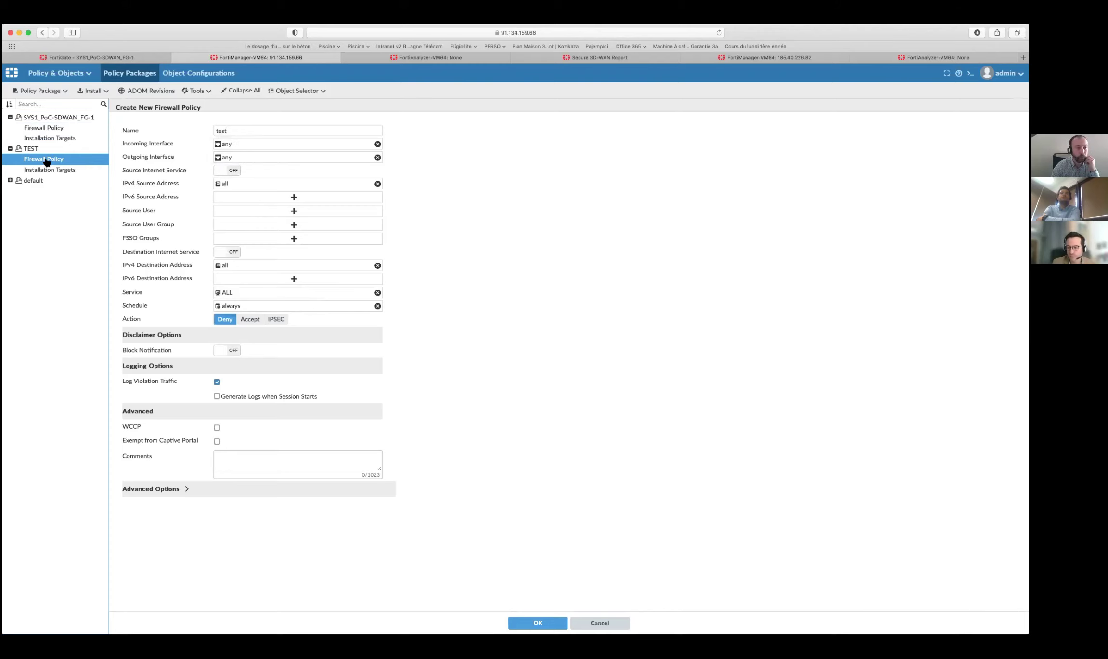
pyautogui.click(168, 153)
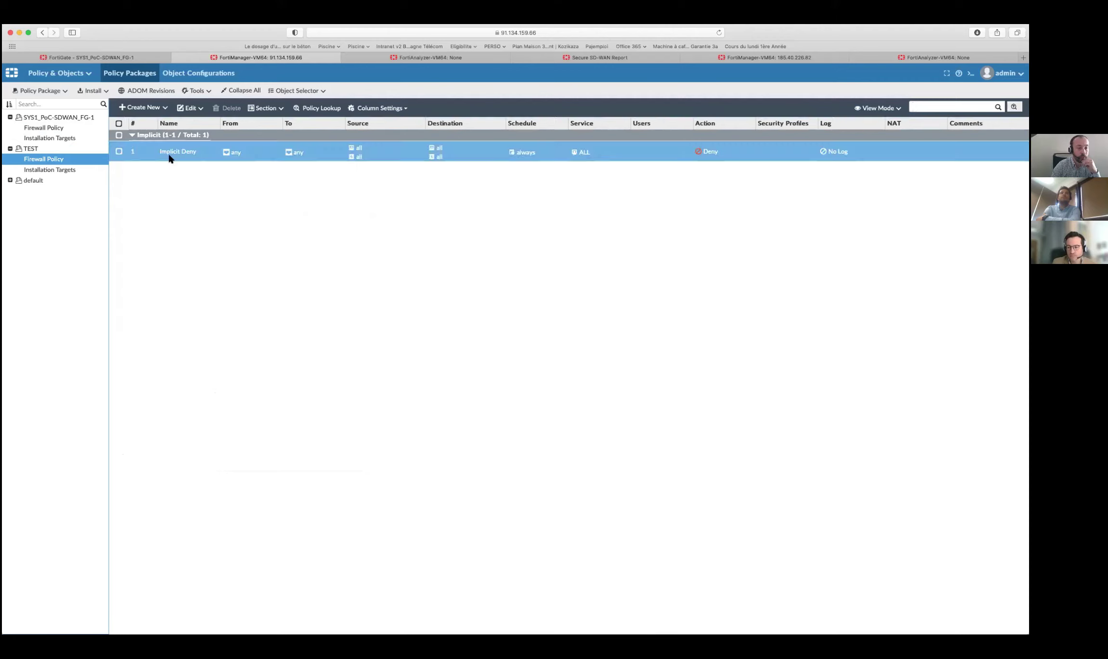
pyautogui.click(187, 109)
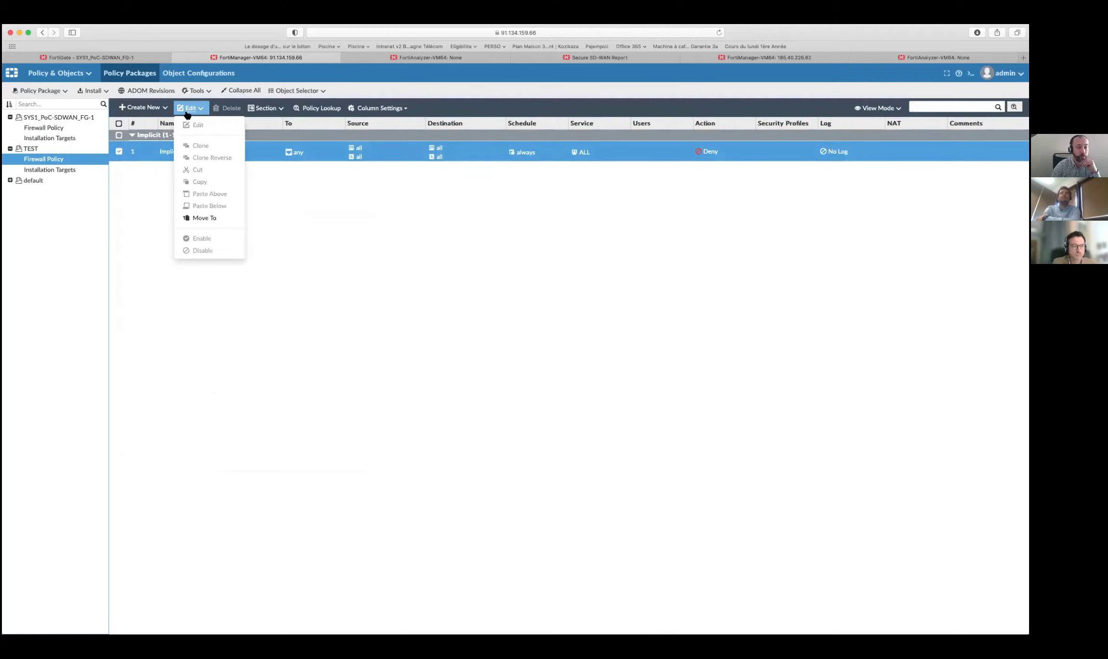
# - Edit the LAN_to_WAN firewall policy of the SYS1_PoC-SDWAN_FG-1 package, check its available web filter profiles, and save the policy
pyautogui.click(65, 128)
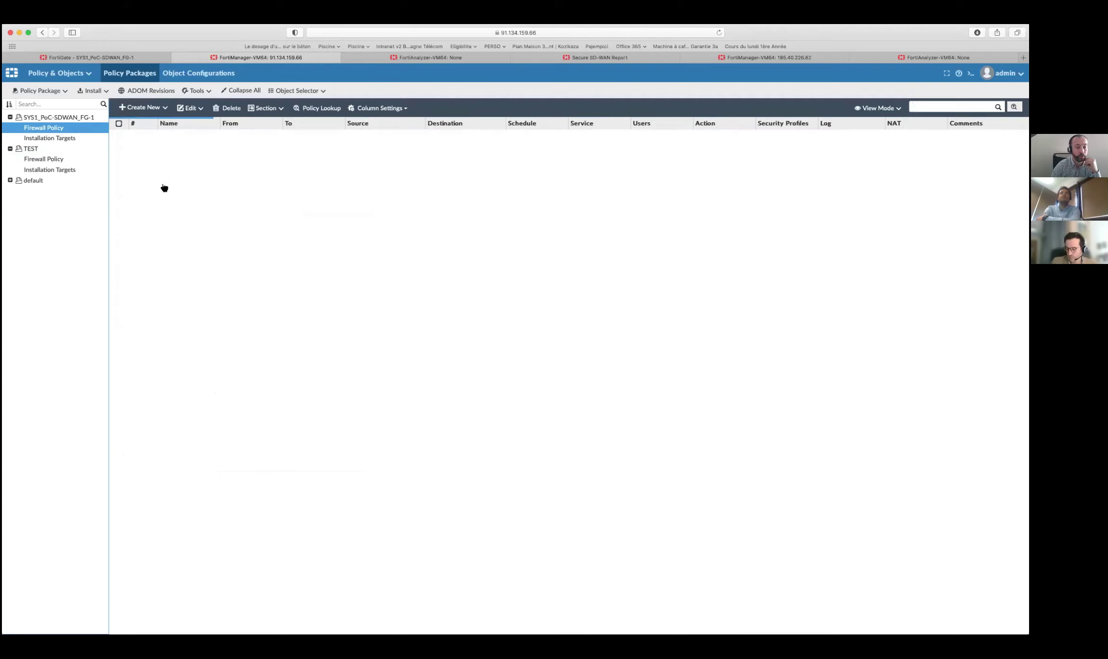
pyautogui.click(190, 109)
pyautogui.click(146, 144)
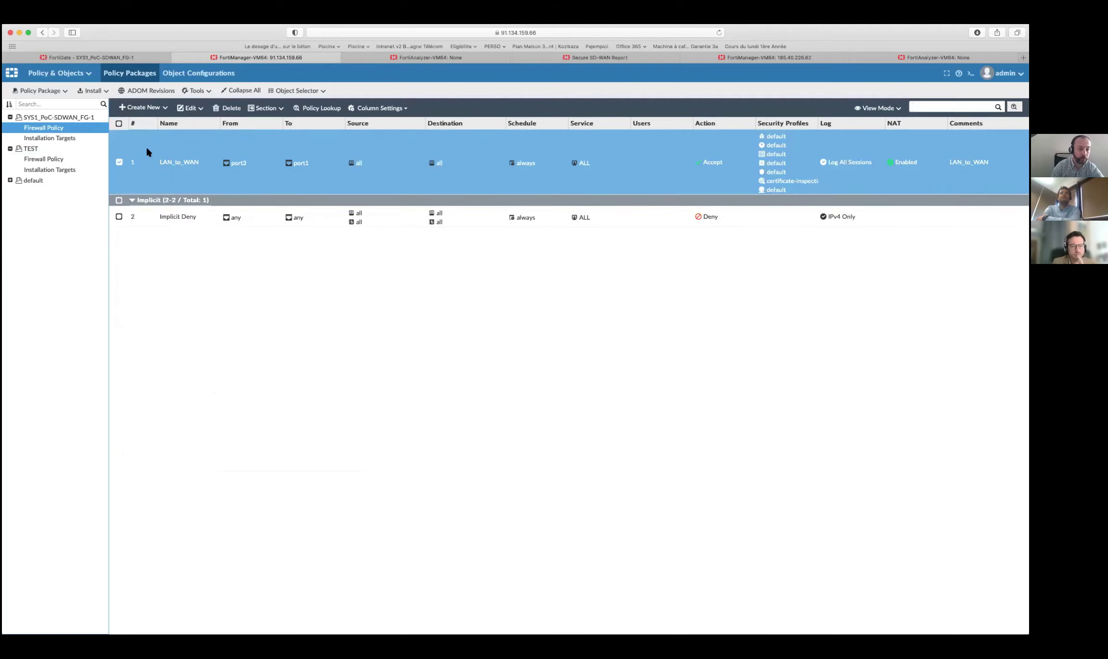
pyautogui.click(191, 108)
pyautogui.click(190, 126)
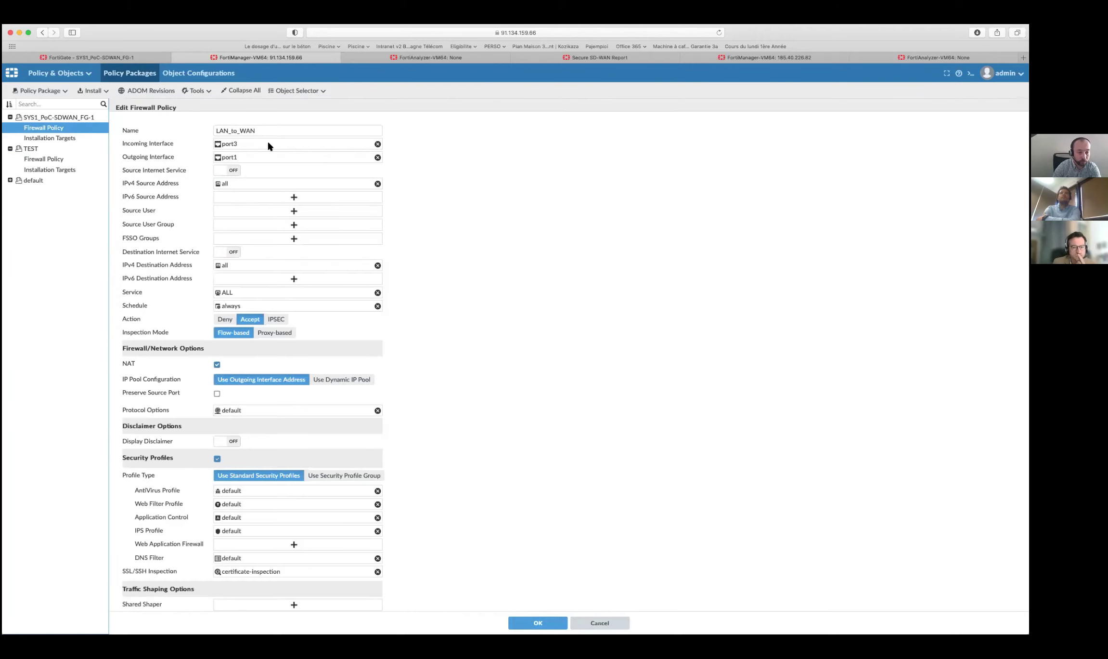
pyautogui.scroll(-2, 251, 402)
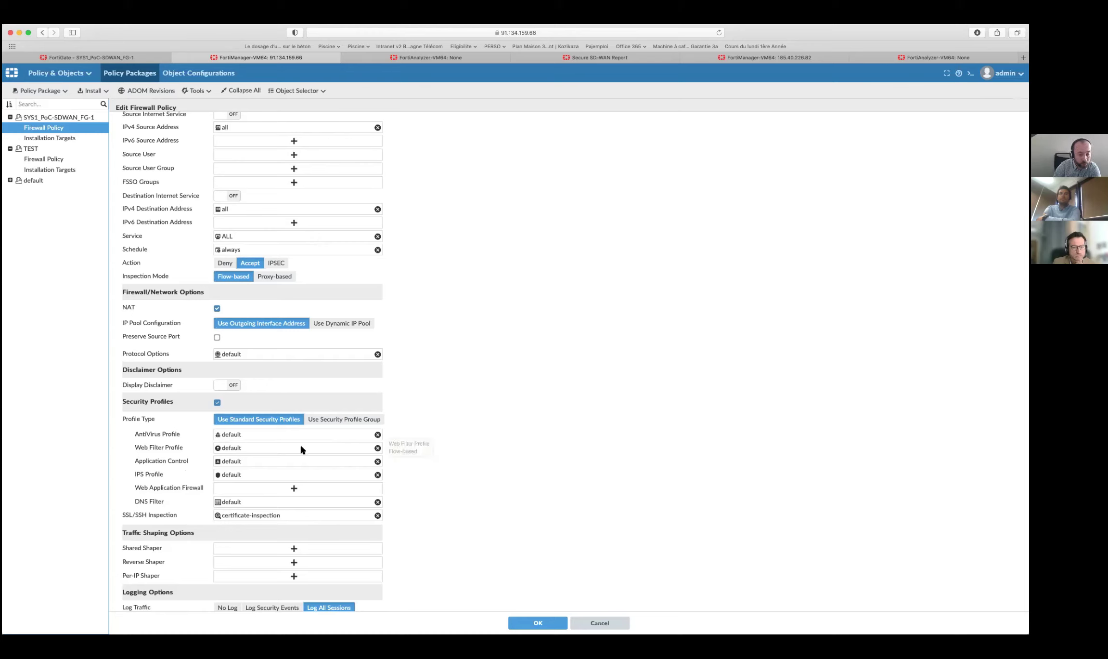
pyautogui.click(315, 449)
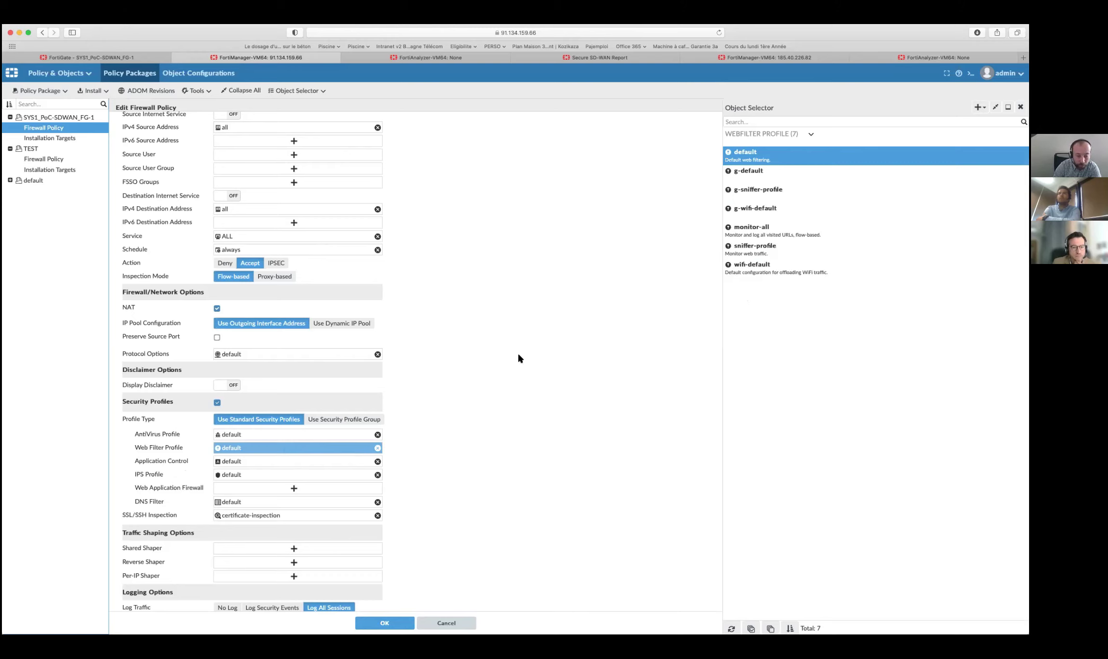
pyautogui.click(372, 621)
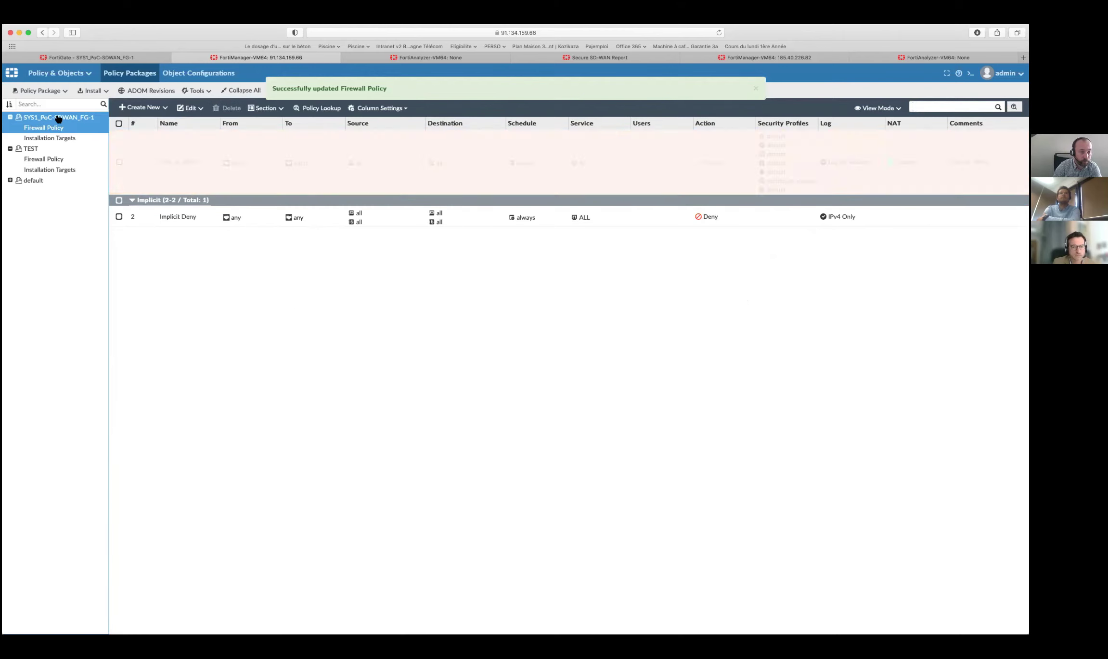
# - Run the install wizard for the SYS1_PoC-SDWAN_FG-1 policy package and its device through validation, and exit without installing
pyautogui.click(58, 118)
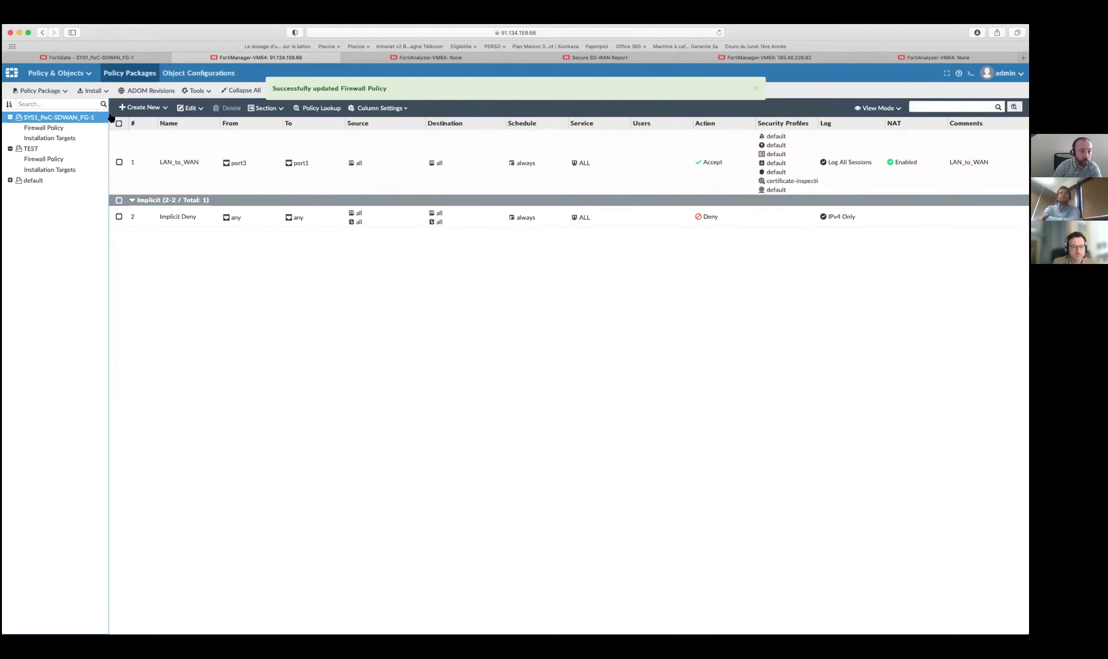
pyautogui.click(48, 91)
pyautogui.click(91, 91)
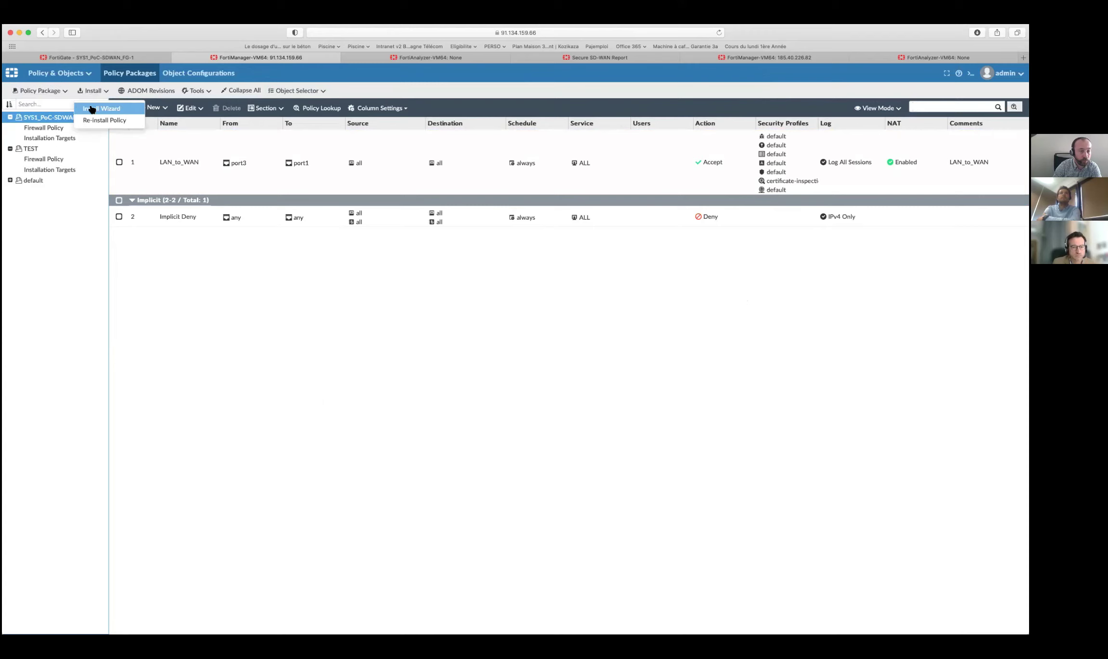
pyautogui.click(92, 109)
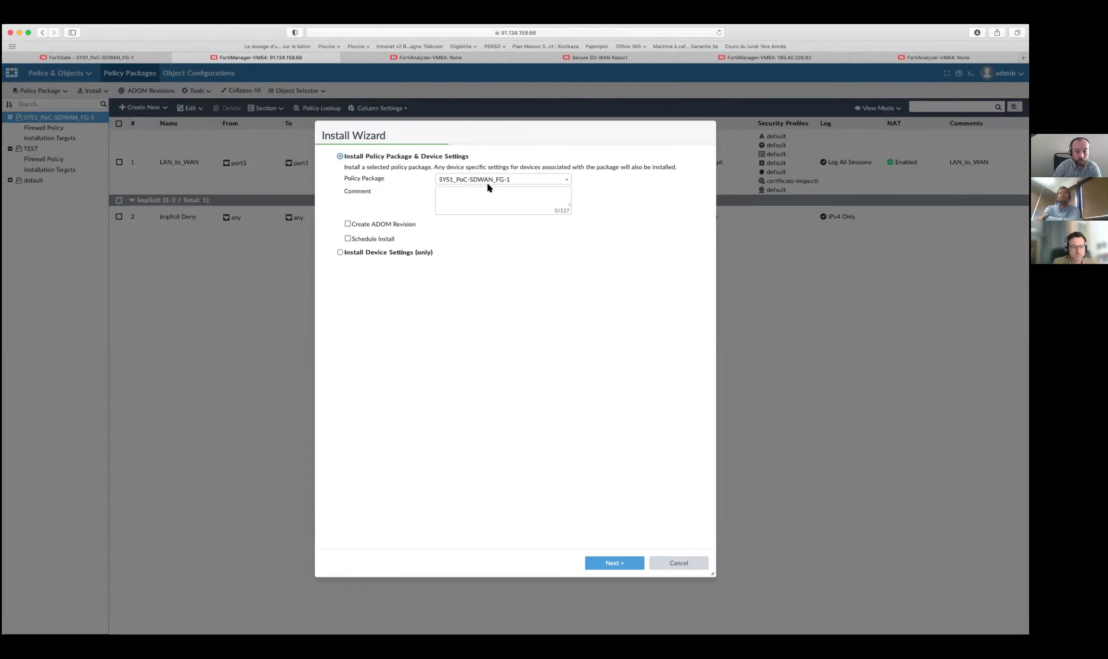
pyautogui.click(601, 563)
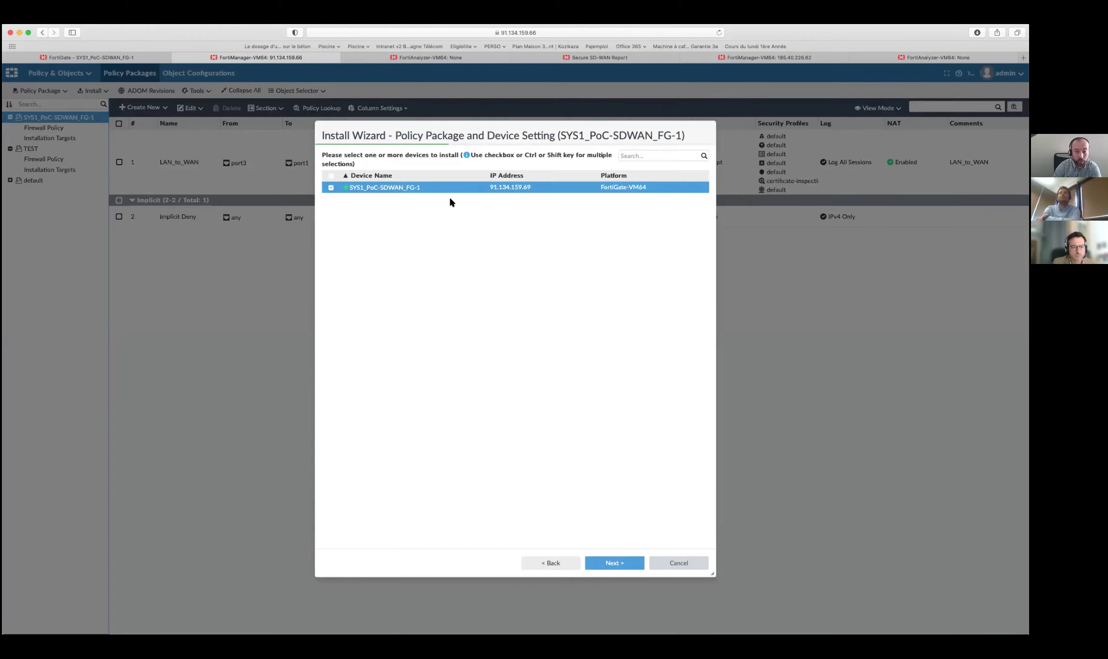
pyautogui.click(611, 562)
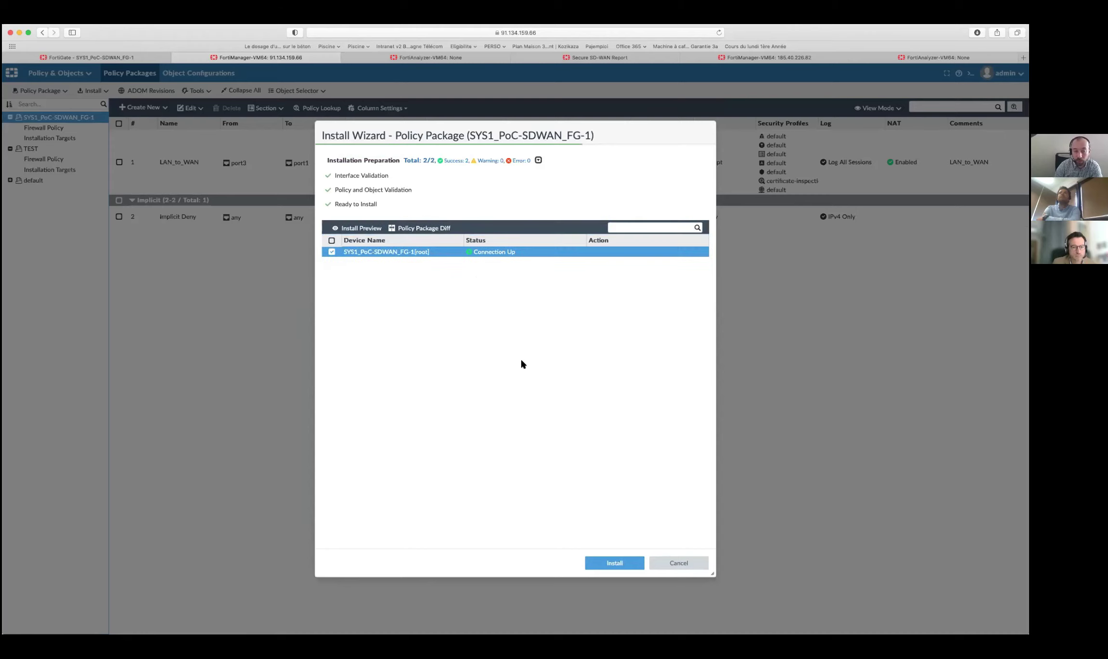
pyautogui.click(679, 564)
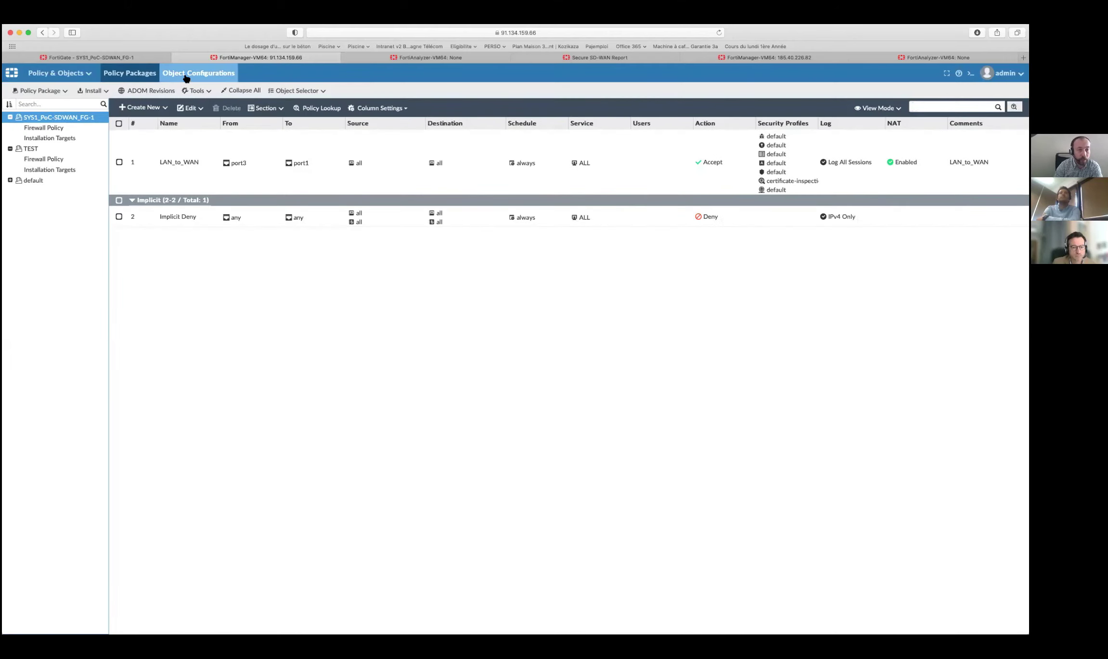
# - Open the default web filter profile for editing from the security profiles in Object Configurations
pyautogui.click(186, 75)
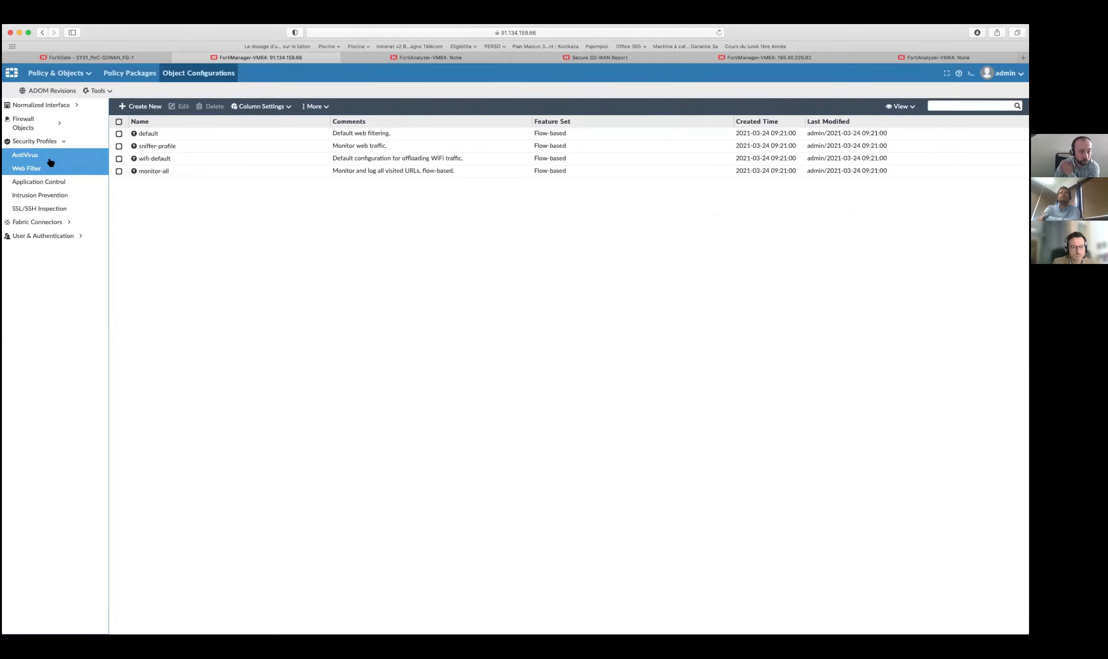
pyautogui.click(35, 156)
pyautogui.click(35, 170)
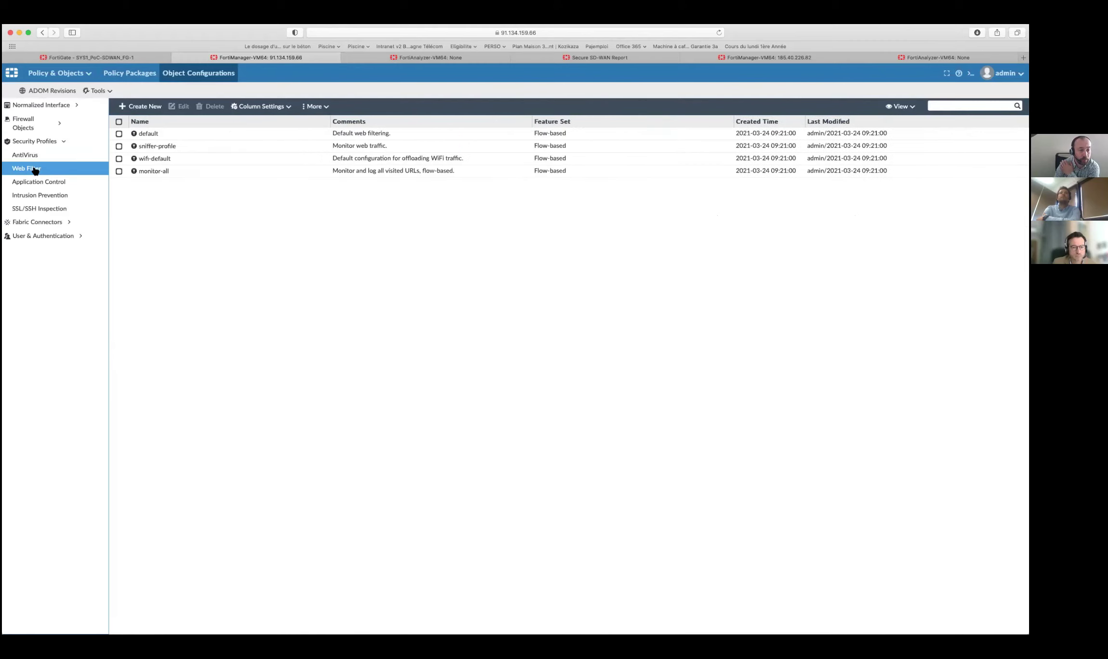
pyautogui.click(142, 135)
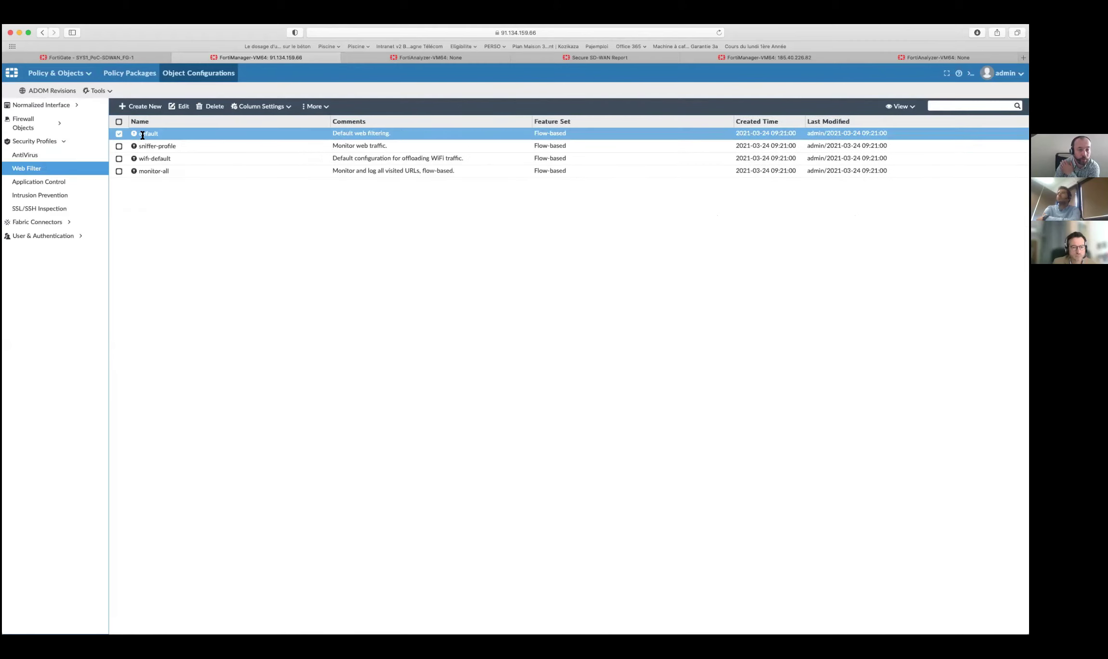
pyautogui.click(185, 108)
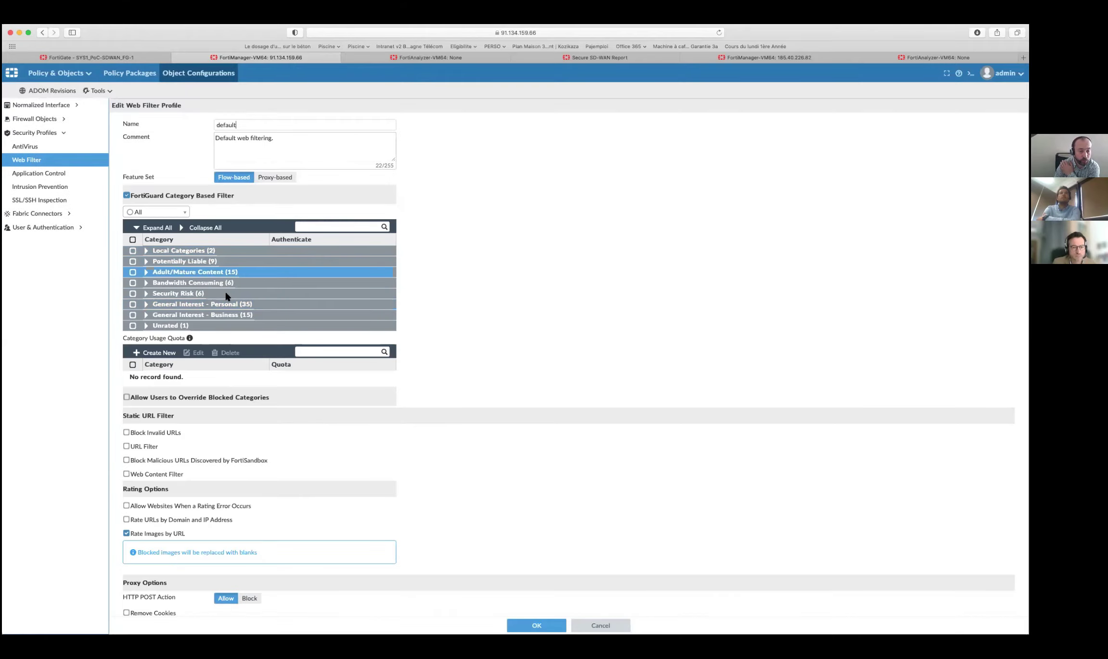
# - Expand the Adult/Mature Content category group and select the Advocacy Organizations and Alcohol categories
pyautogui.click(146, 272)
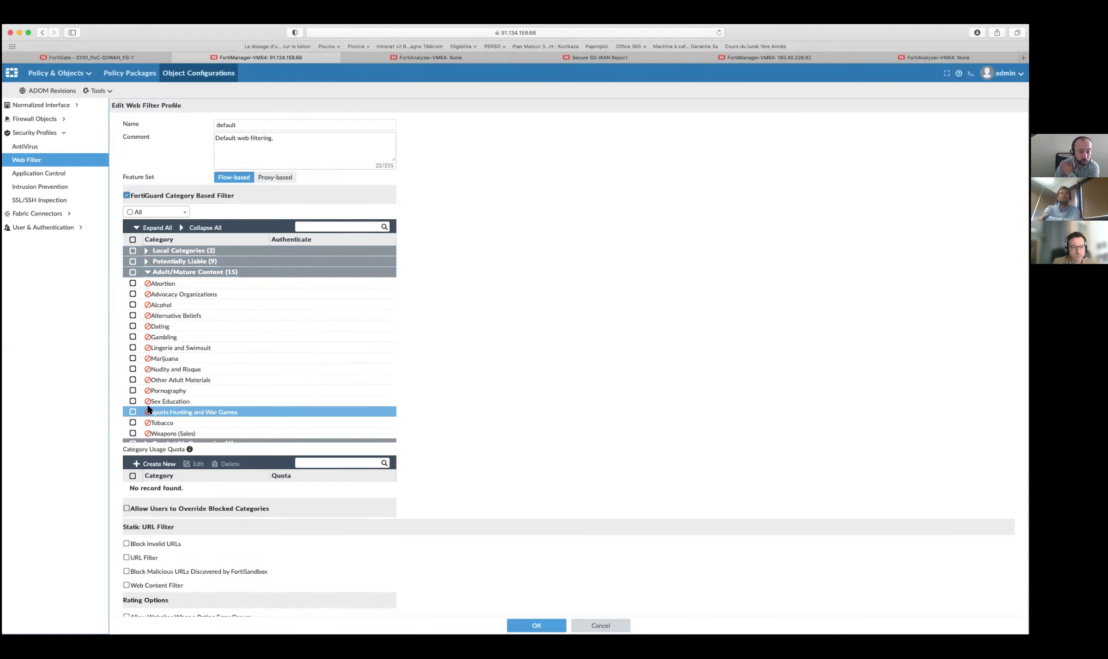
pyautogui.click(133, 289)
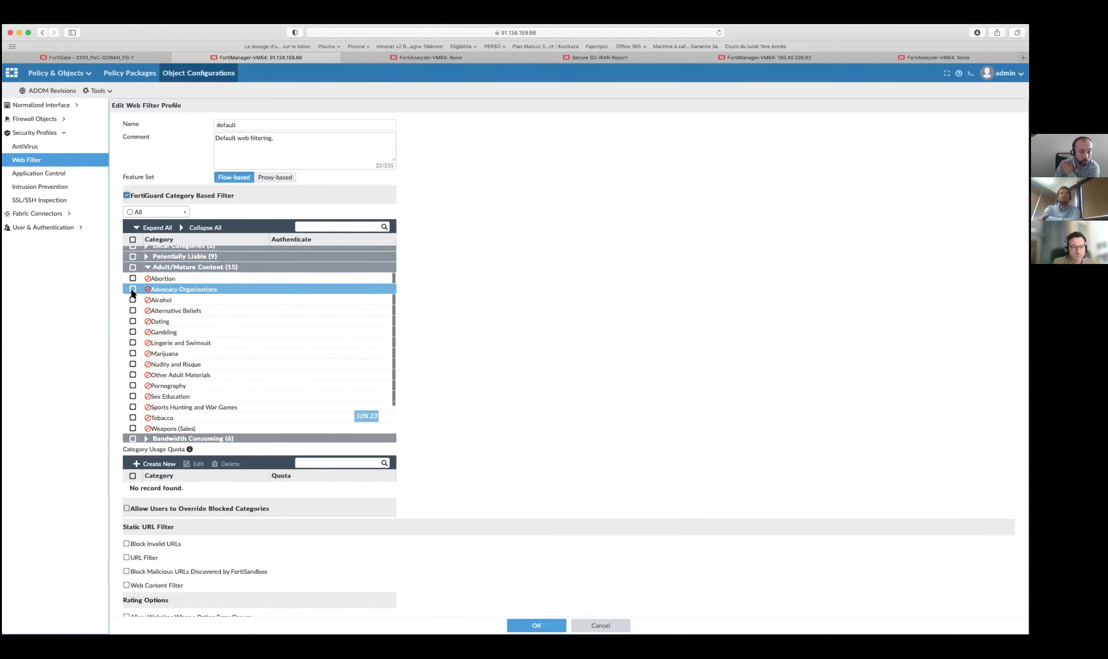
pyautogui.click(132, 300)
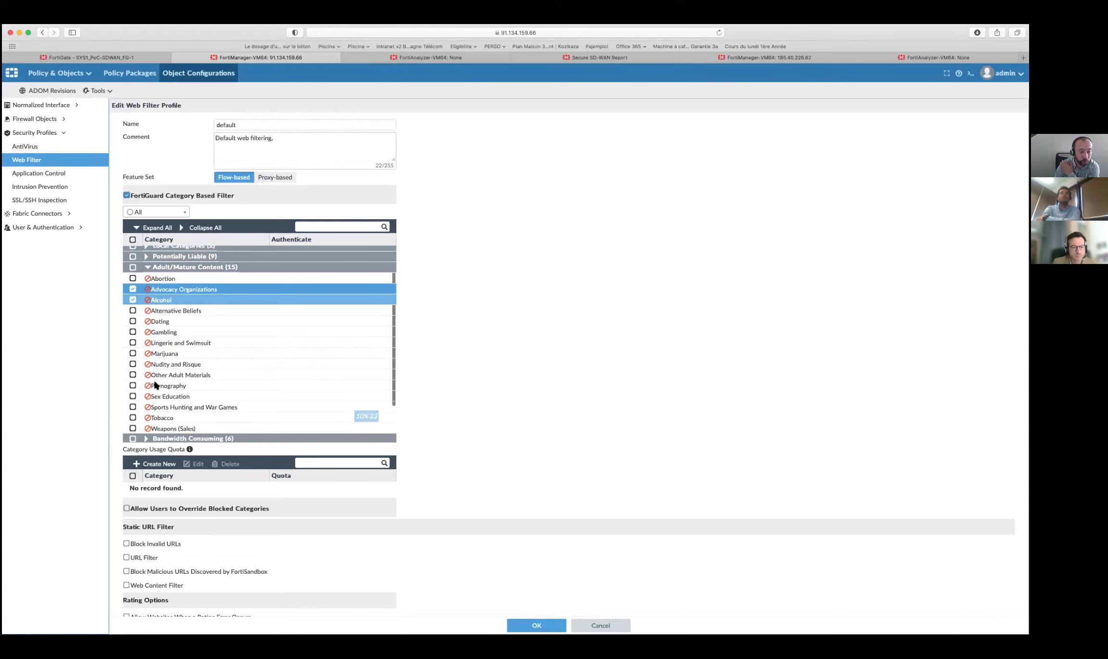
# - Enable Allow Users to Override Blocked Categories, examine its override options, and disable it again
pyautogui.click(158, 515)
pyautogui.scroll(-2, 166, 518)
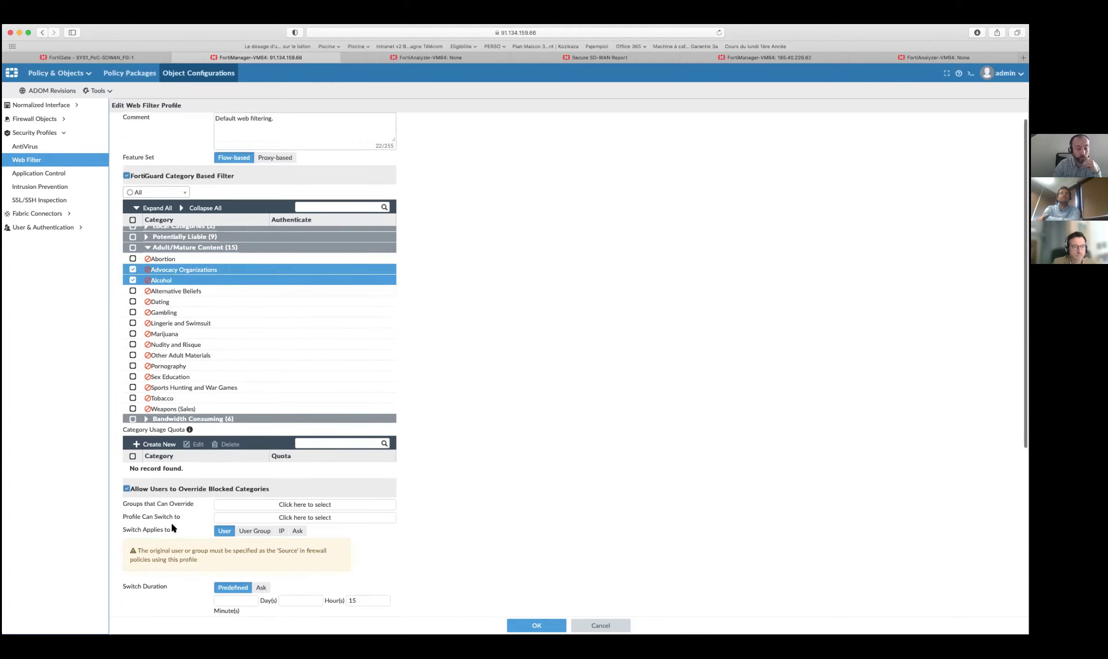
pyautogui.click(164, 473)
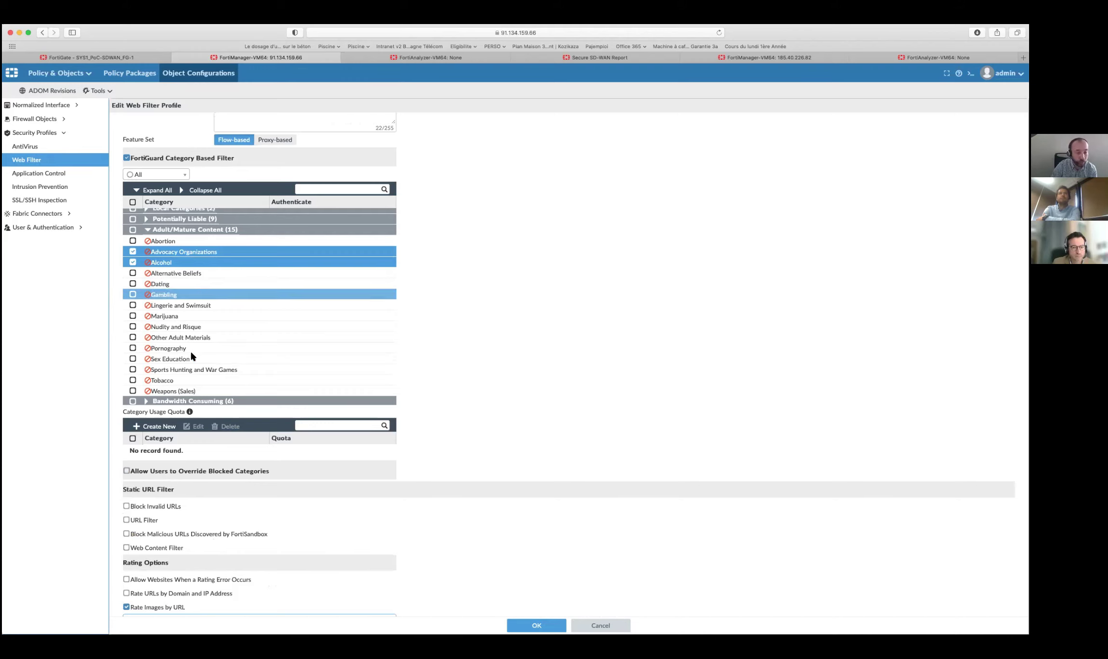
# - Review the profile's remaining category groups, URL filter and rating options, and return to the web filter profile list without saving
pyautogui.scroll(-3, 183, 366)
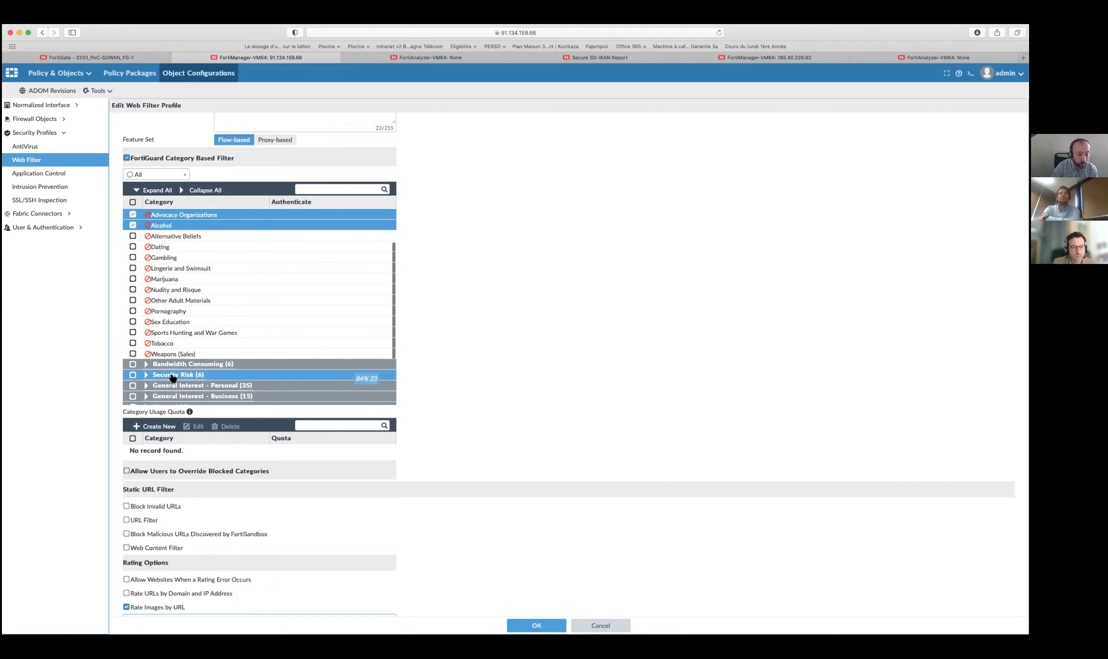
pyautogui.scroll(-3, 173, 378)
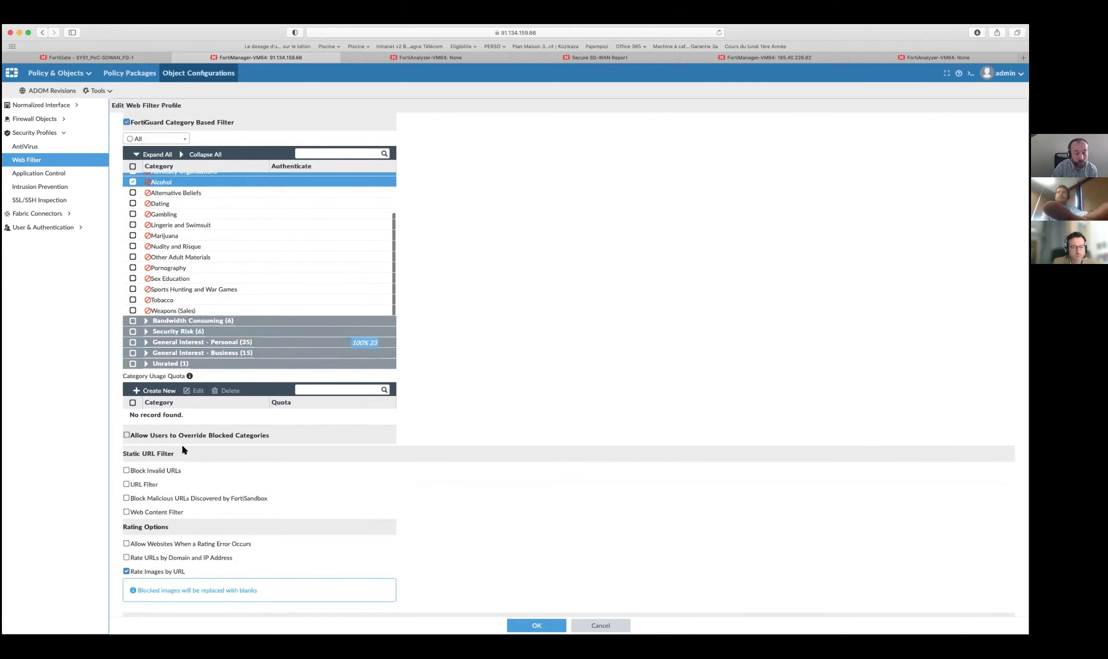
pyautogui.scroll(5, 182, 351)
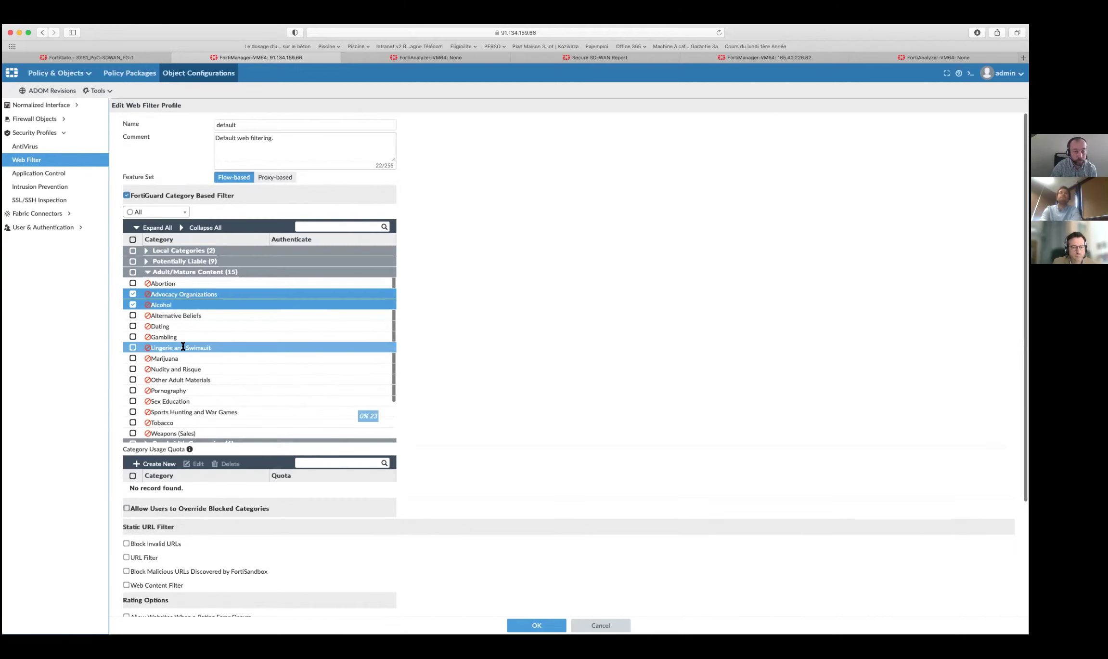
pyautogui.click(186, 76)
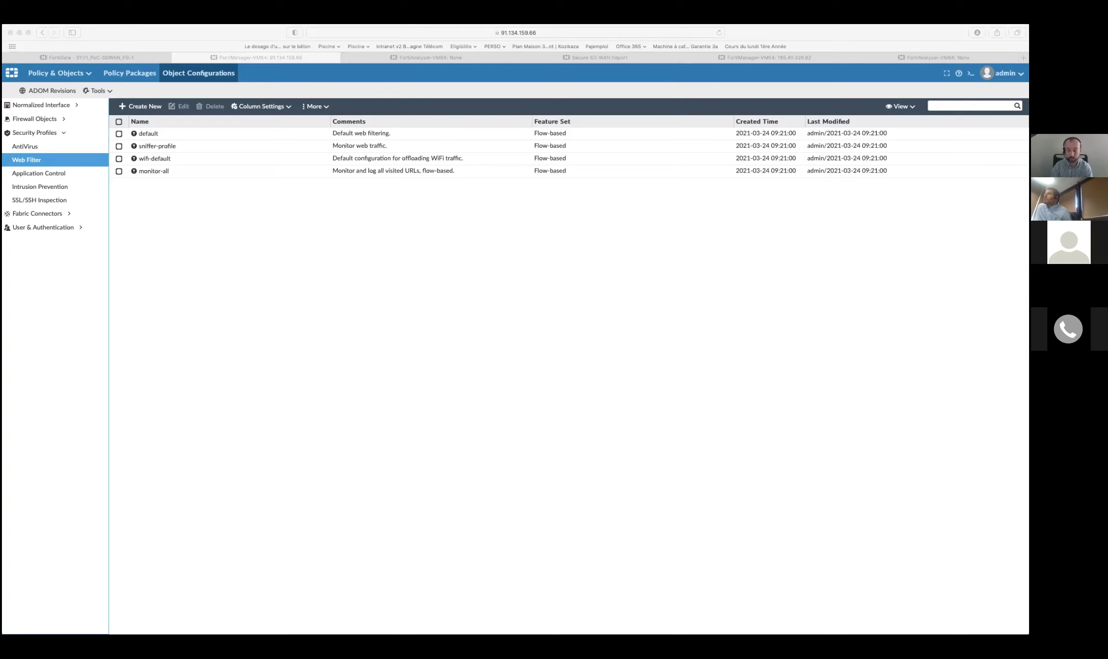
pyautogui.click(675, 523)
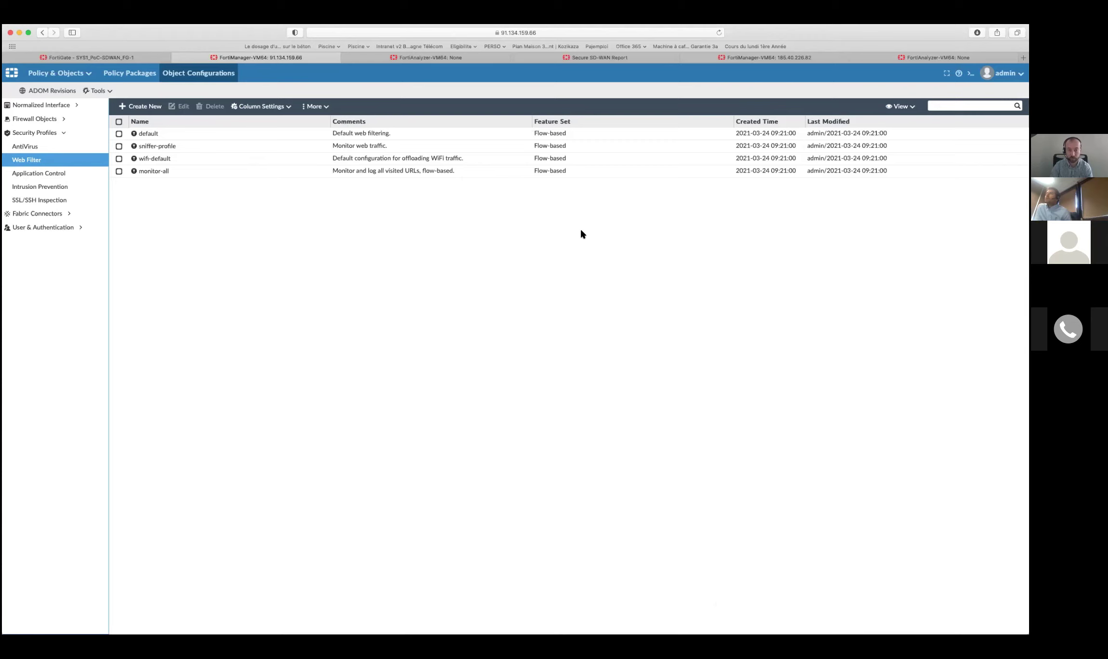